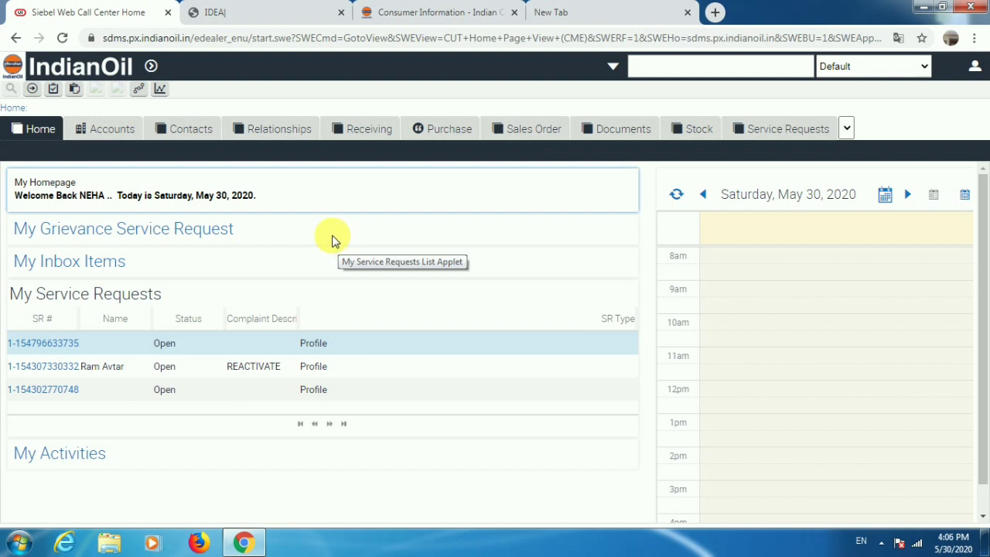
# Start a new contact record in Contacts with salutation Ms.
pyautogui.scroll(-1, 333, 240)
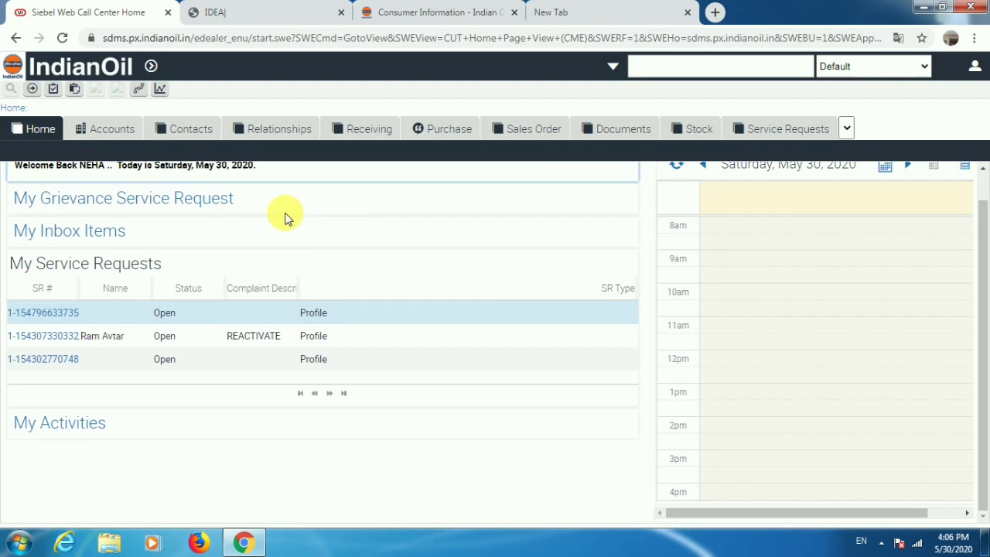
pyautogui.click(180, 130)
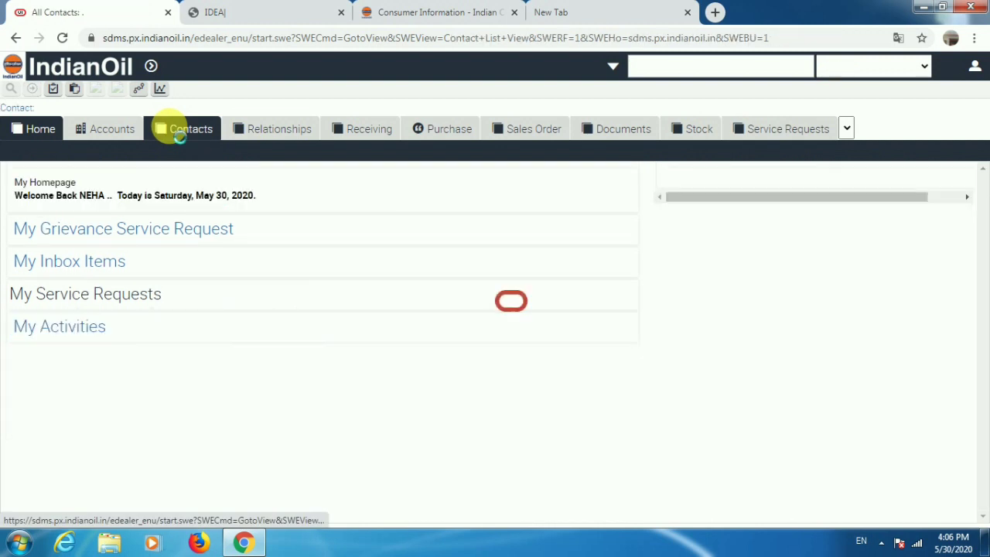
pyautogui.scroll(-5, 204, 288)
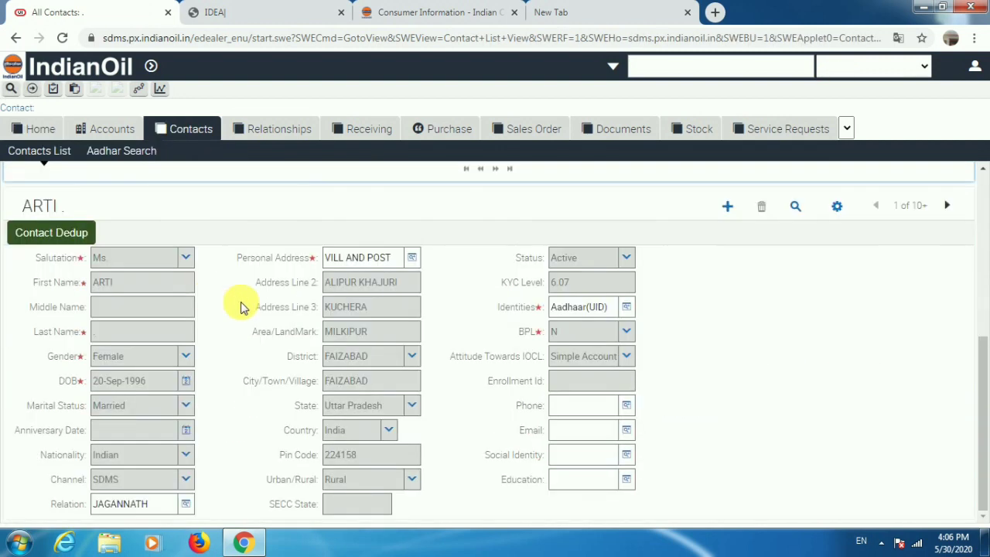
pyautogui.click(727, 206)
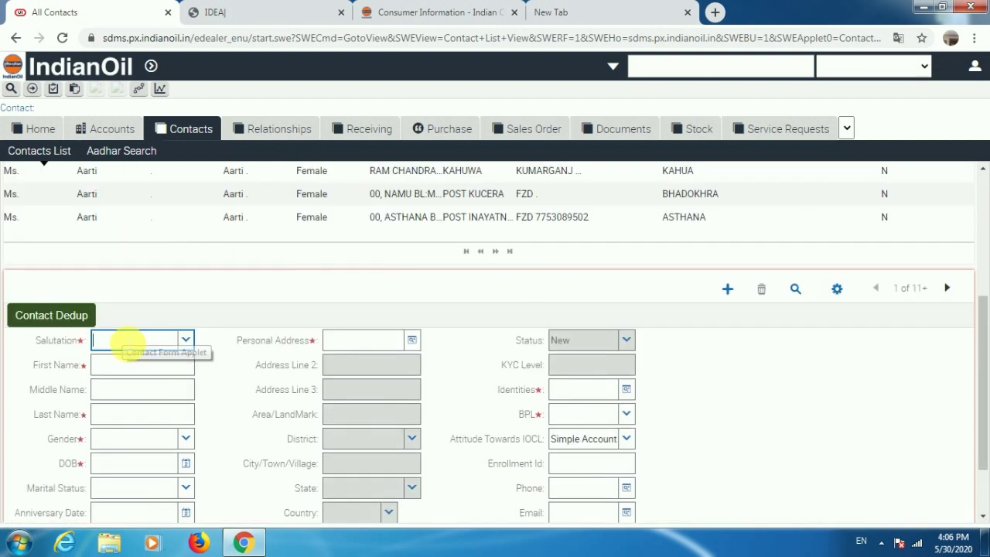
pyautogui.write('M')
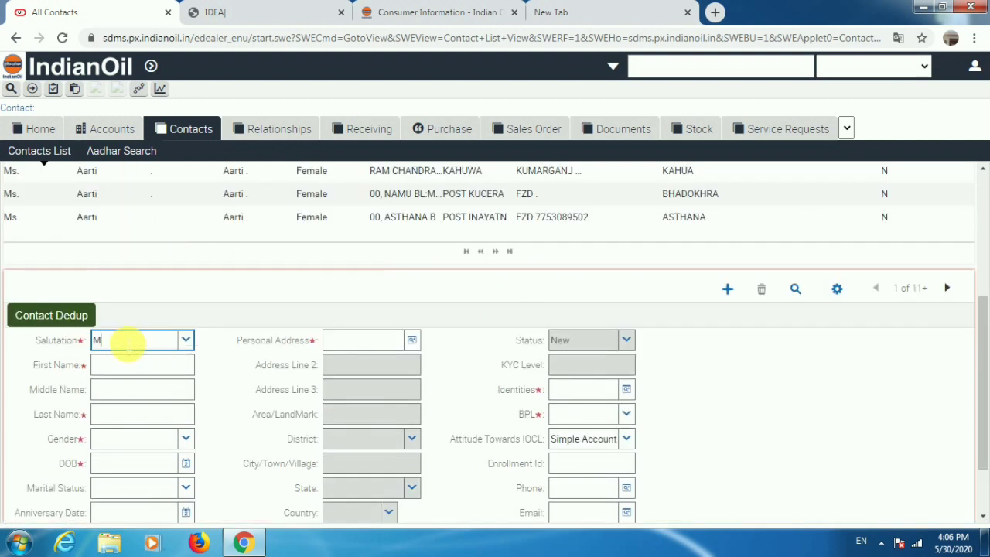
pyautogui.write('S')
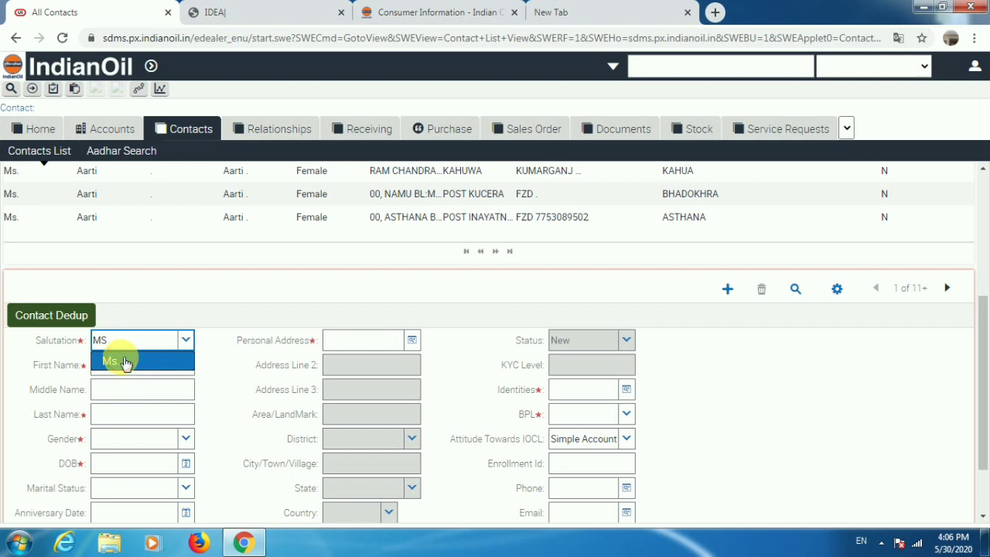
pyautogui.click(126, 361)
# Enter the contact's names and run Contact Dedup, making it Active with KYC level 6.07.
pyautogui.click(123, 375)
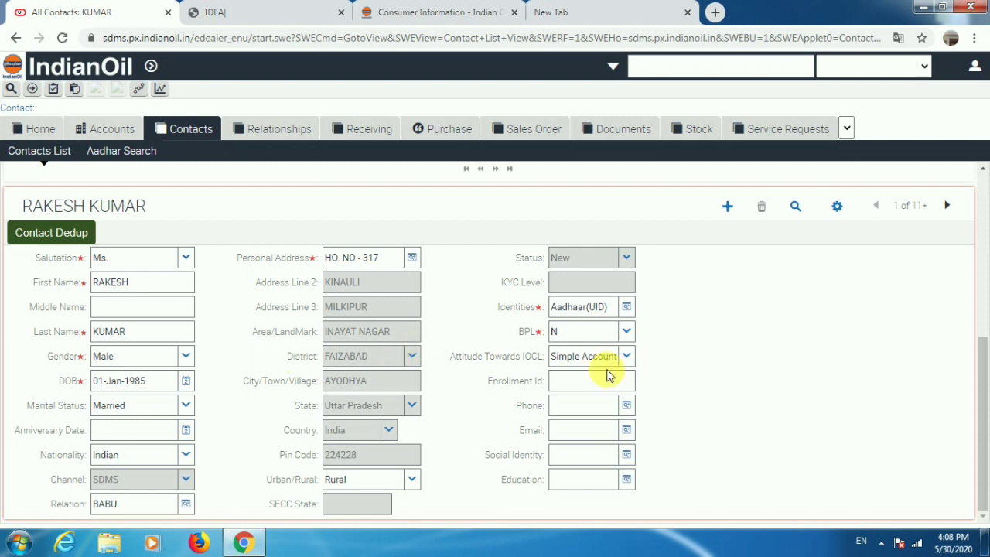
pyautogui.click(37, 241)
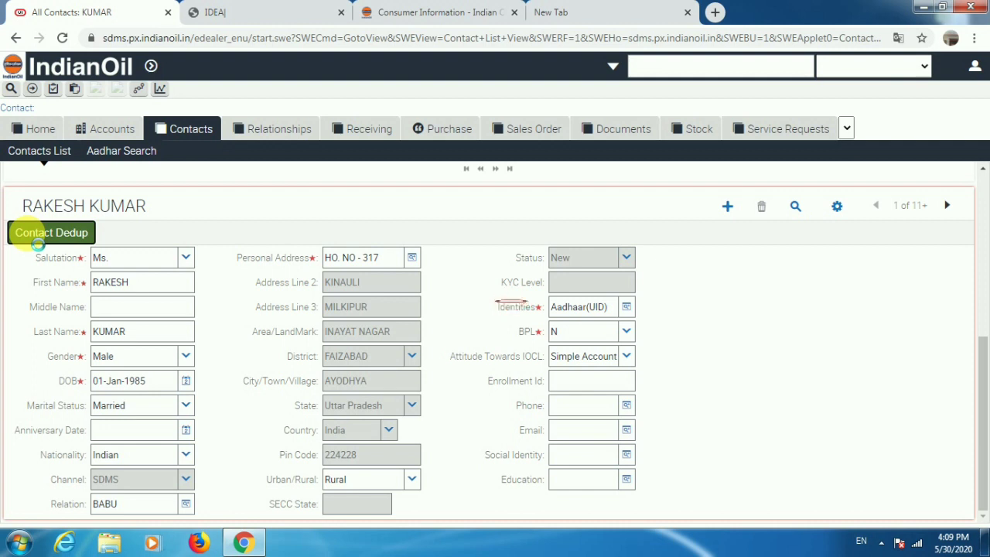
pyautogui.click(38, 242)
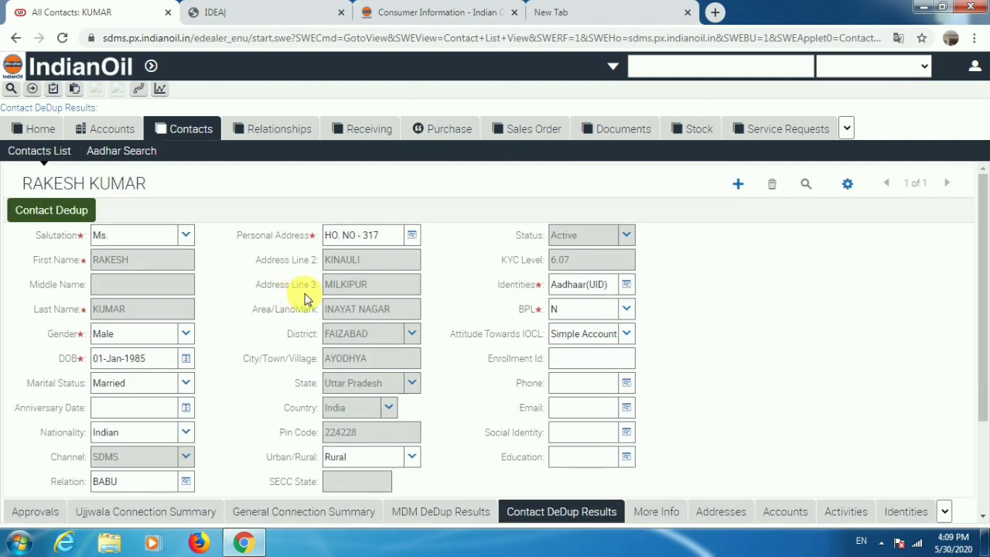
# Open Relationships and copy the consumer number from the other browser tab.
pyautogui.click(276, 133)
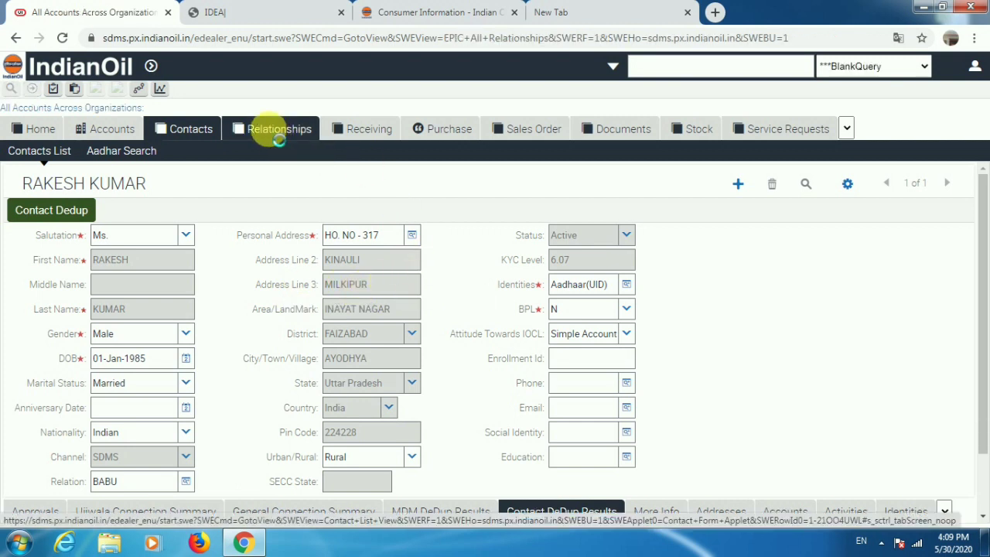
pyautogui.click(581, 23)
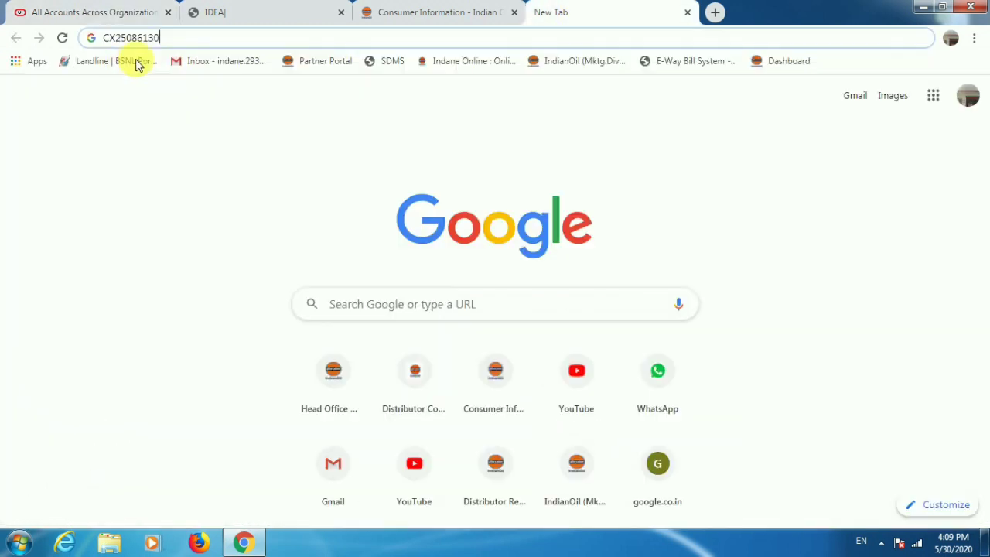
pyautogui.click(125, 38)
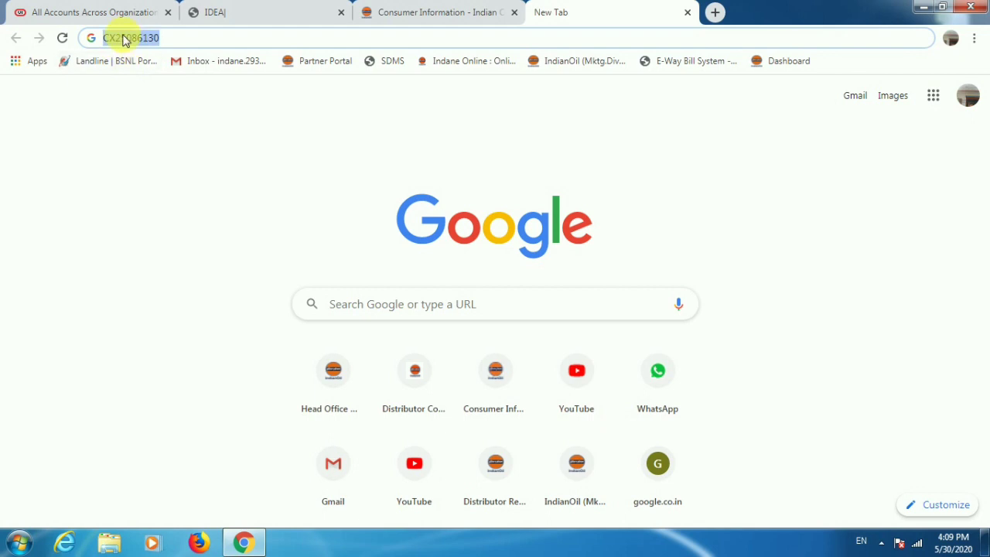
pyautogui.click(58, 11)
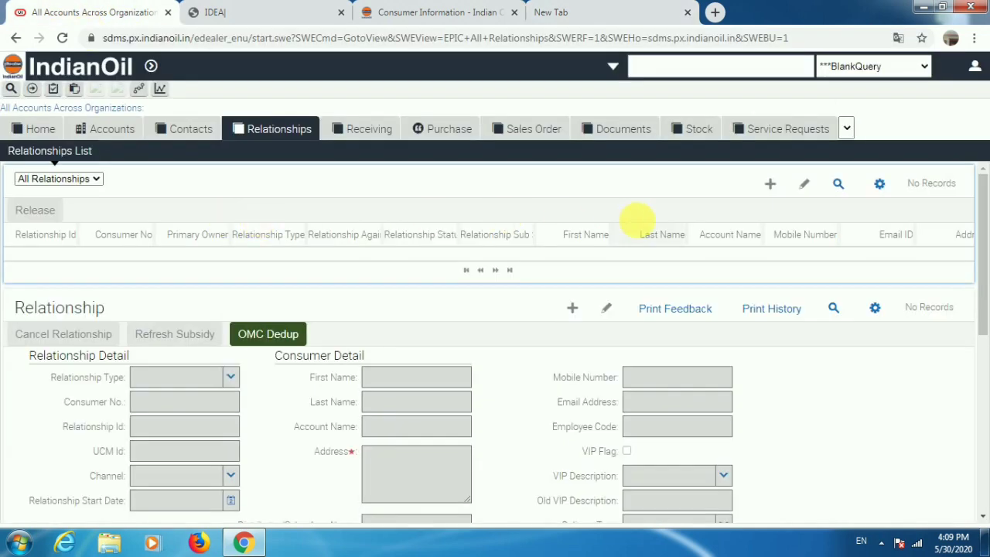
# Query relationships by the pasted Consumer No, open the match and show its Documents.
pyautogui.click(840, 186)
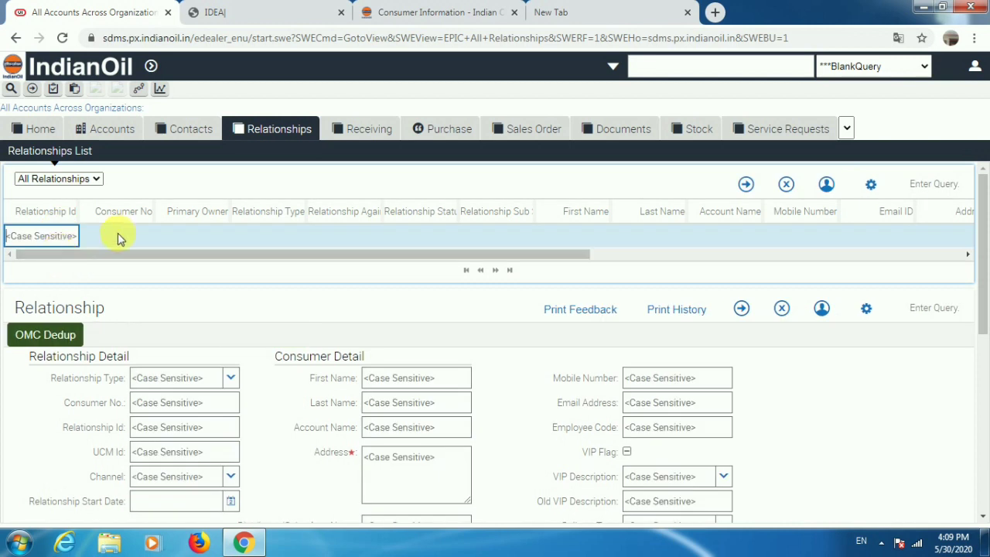
pyautogui.click(117, 236)
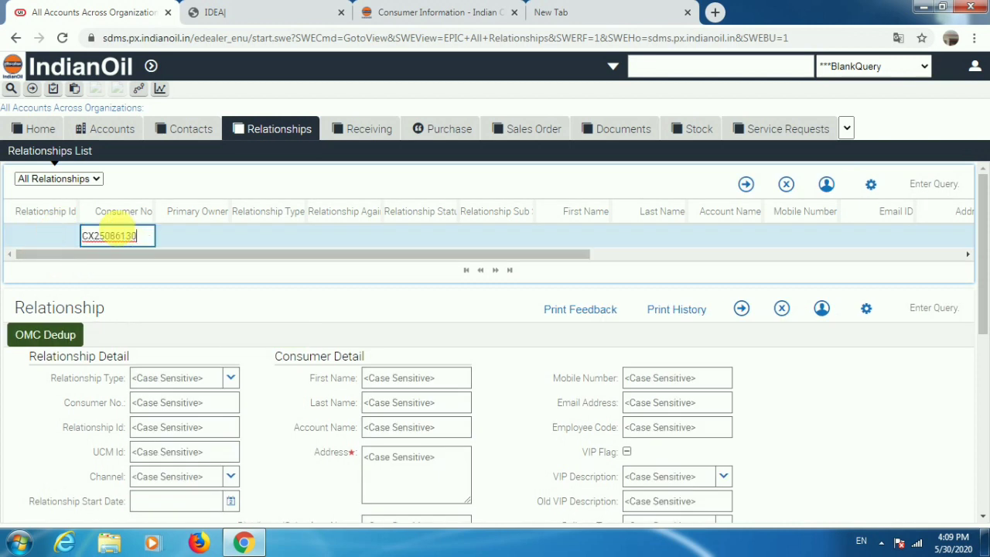
pyautogui.press('Return')
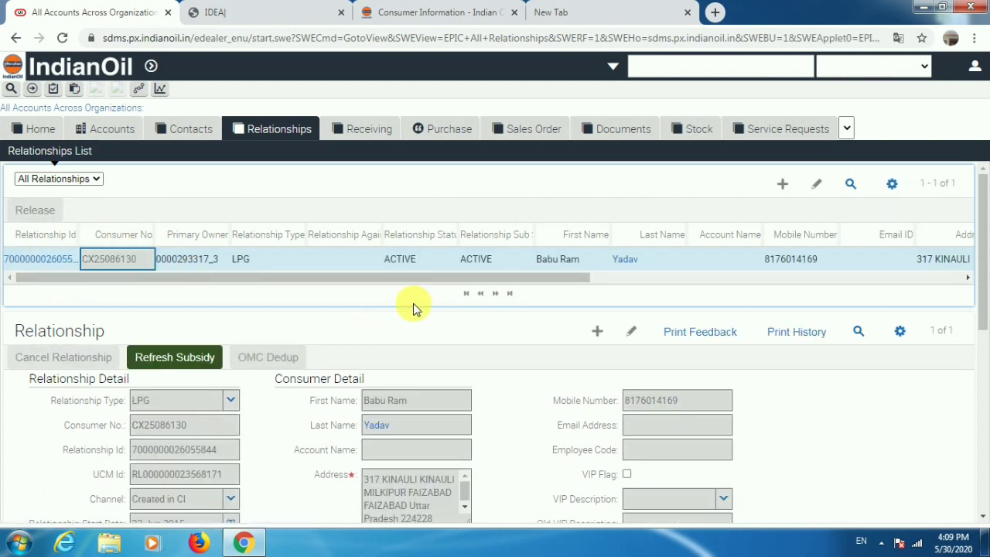
pyautogui.click(23, 263)
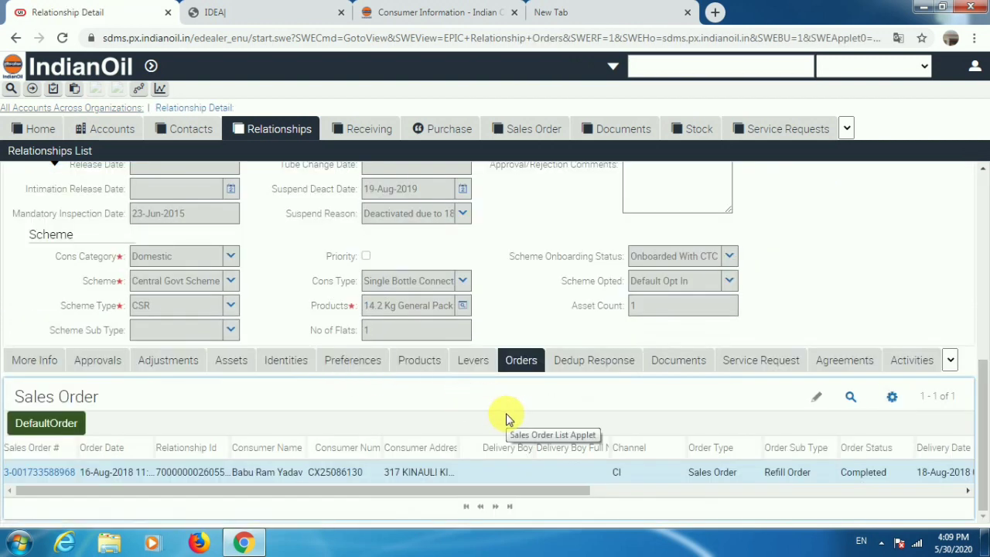
pyautogui.click(678, 360)
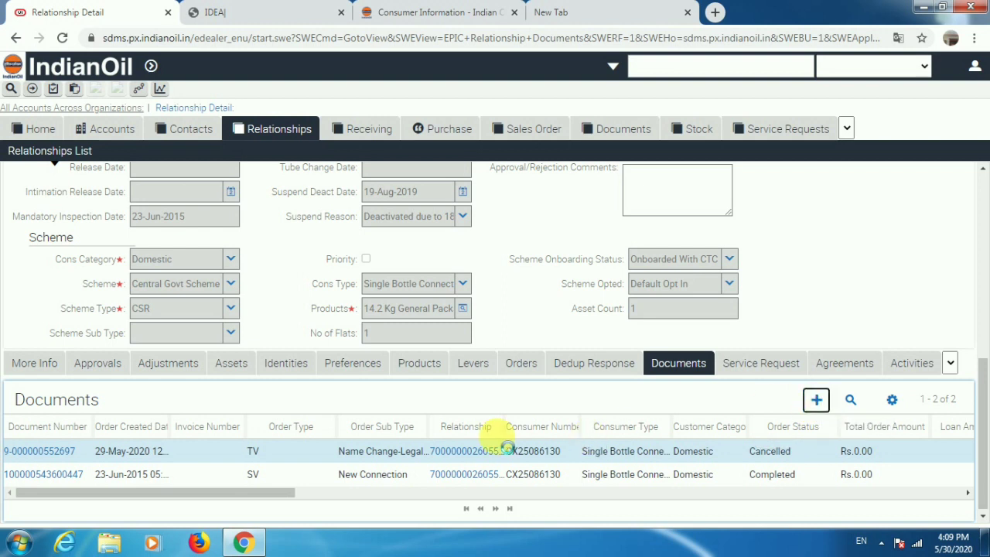
pyautogui.scroll(1, 232, 445)
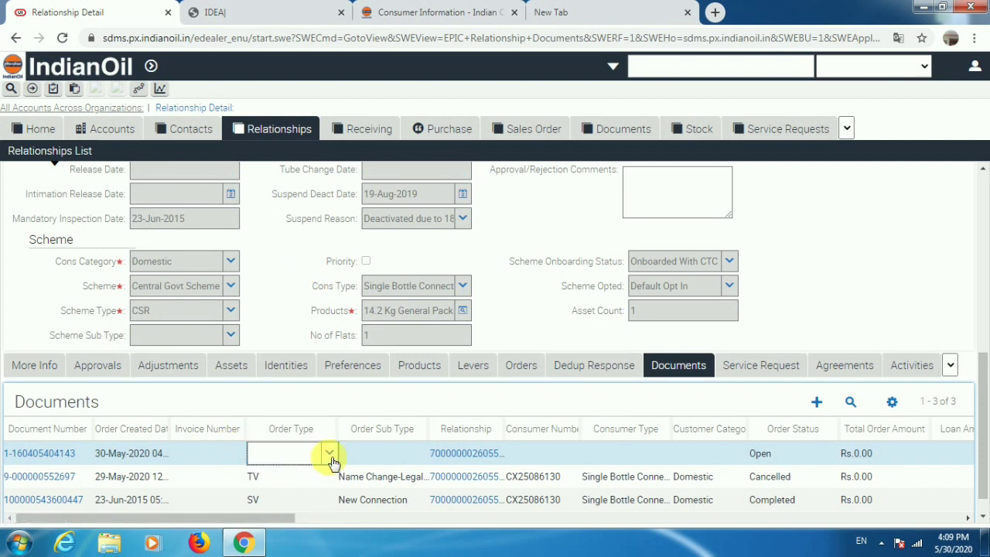
# Add a TV document with sub type Name Change-Legal Heir and open it.
pyautogui.click(330, 455)
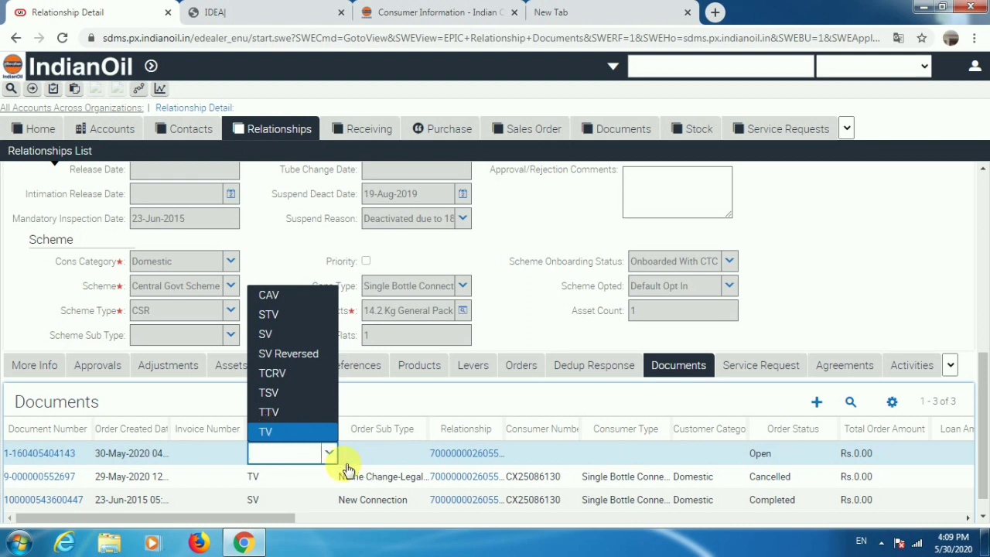
pyautogui.click(332, 455)
pyautogui.click(406, 455)
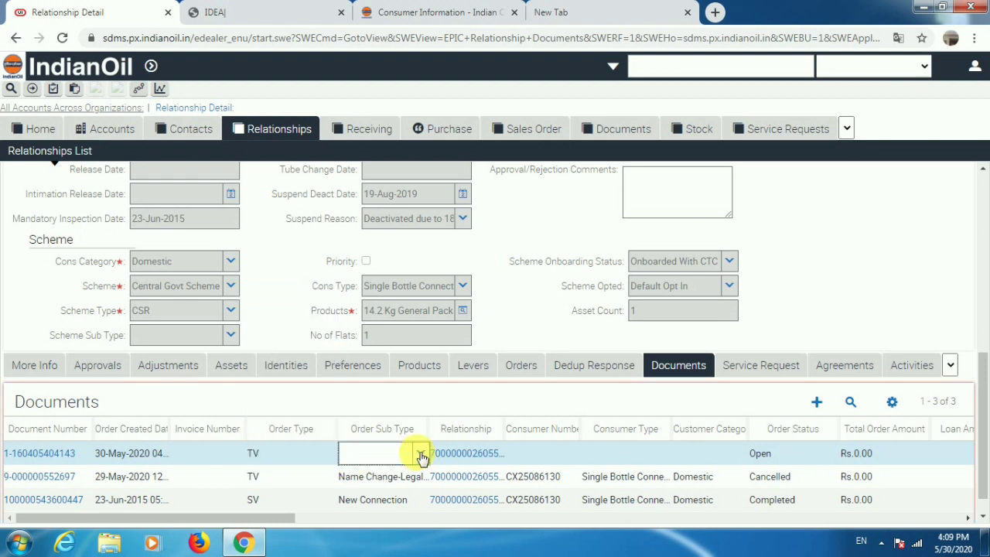
pyautogui.click(421, 453)
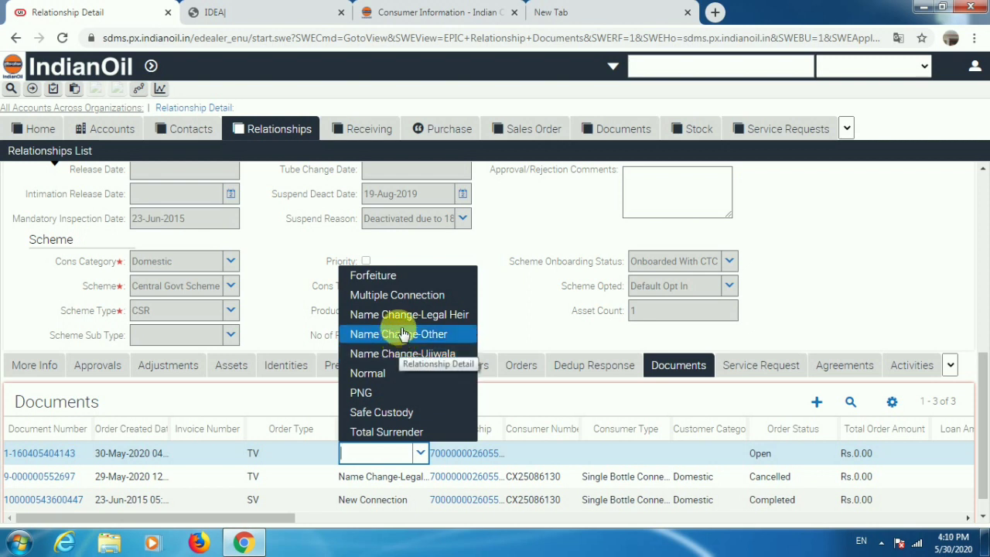
pyautogui.click(603, 458)
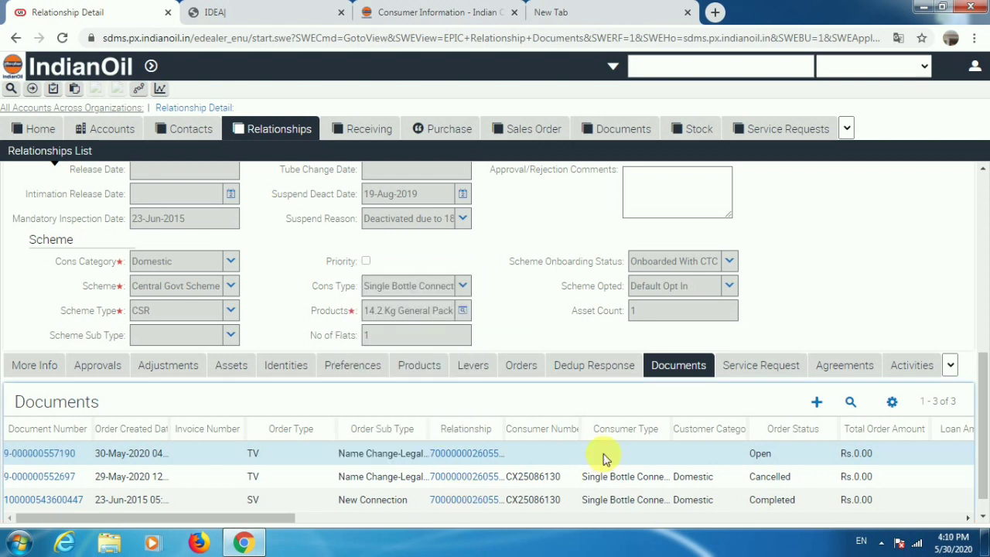
pyautogui.click(55, 460)
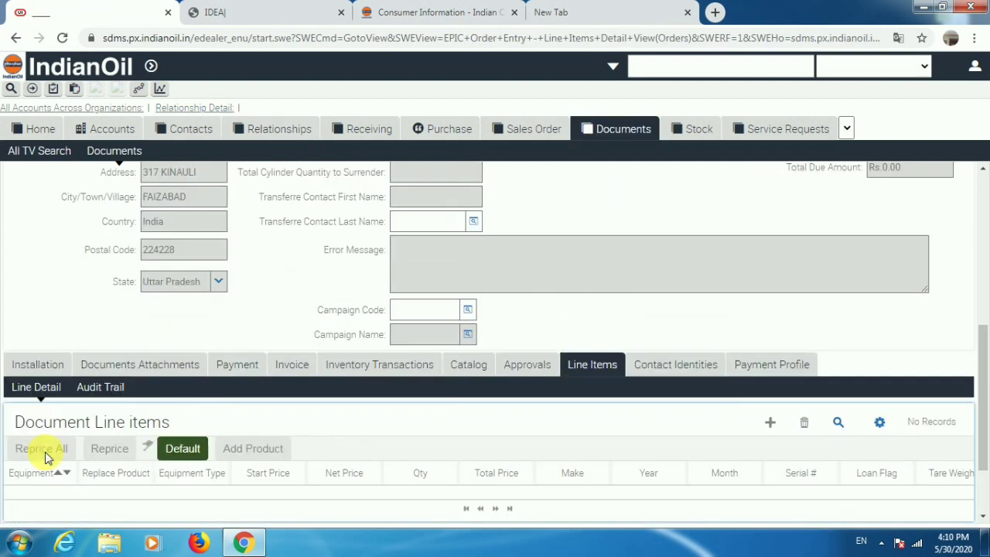
# Load the default line items and date the pressure regulator year 2019, month 11.
pyautogui.click(186, 452)
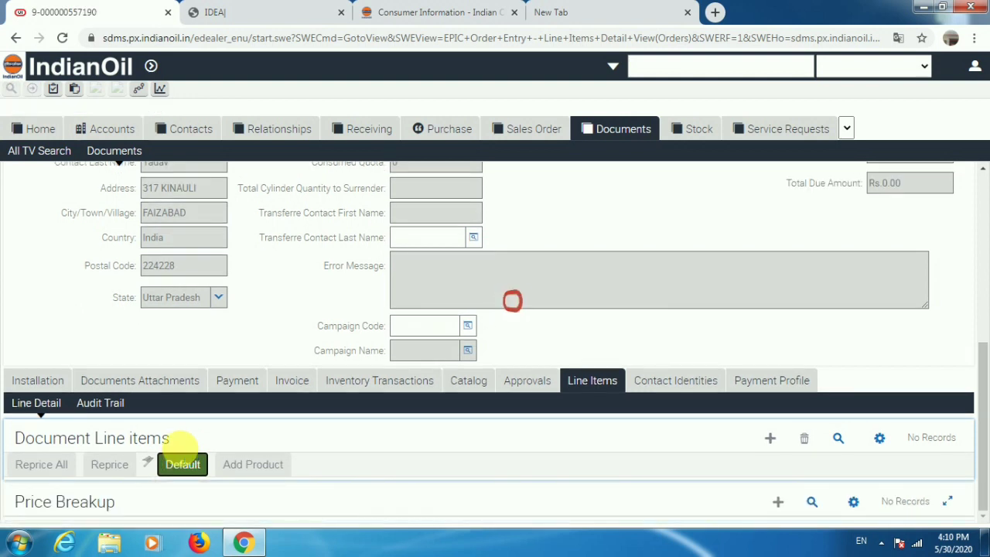
pyautogui.scroll(3, 294, 482)
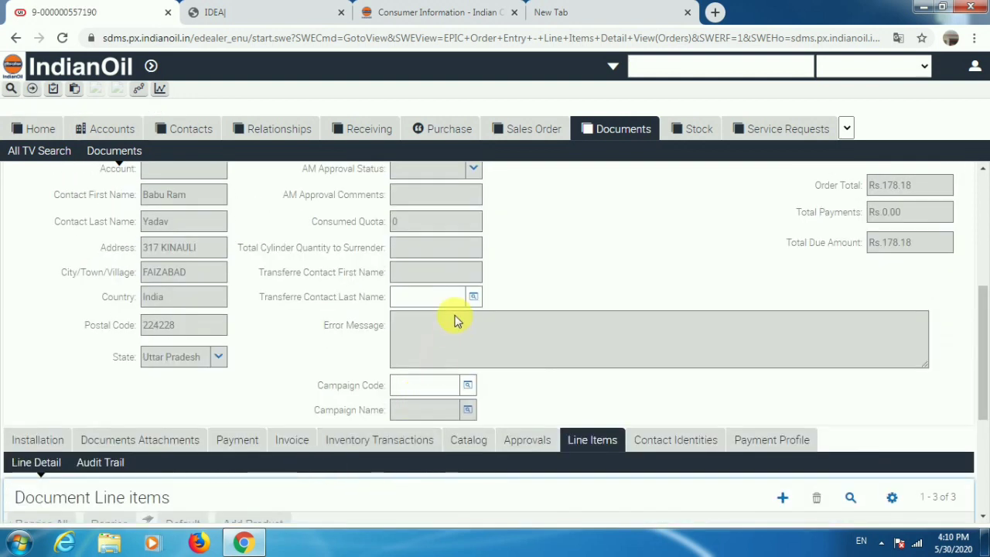
pyautogui.scroll(-2, 316, 436)
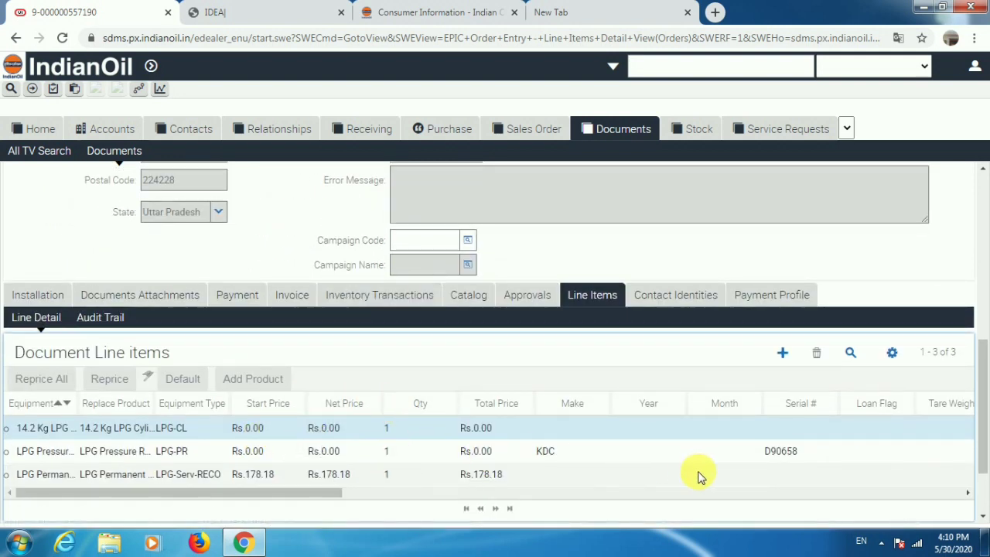
pyautogui.click(647, 457)
pyautogui.write('201')
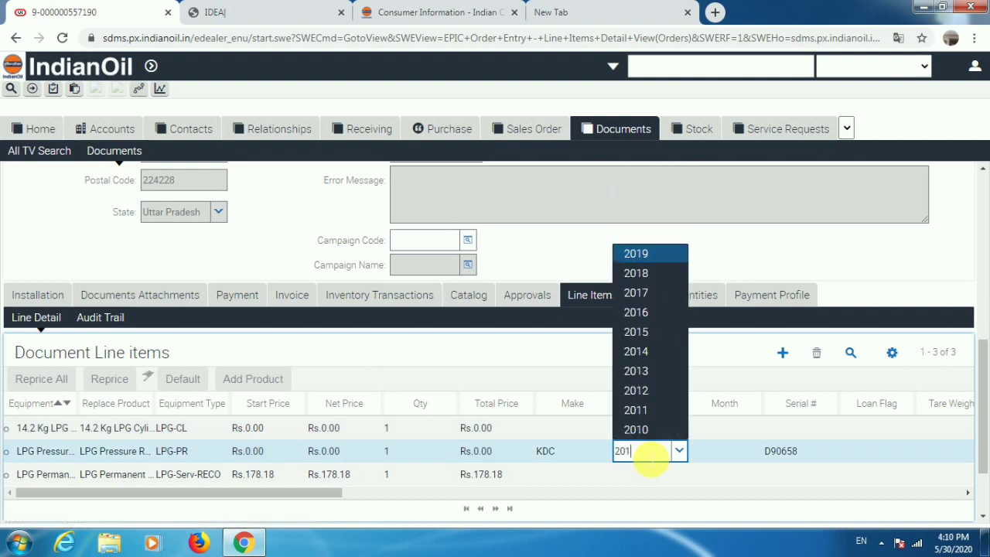
pyautogui.write('9')
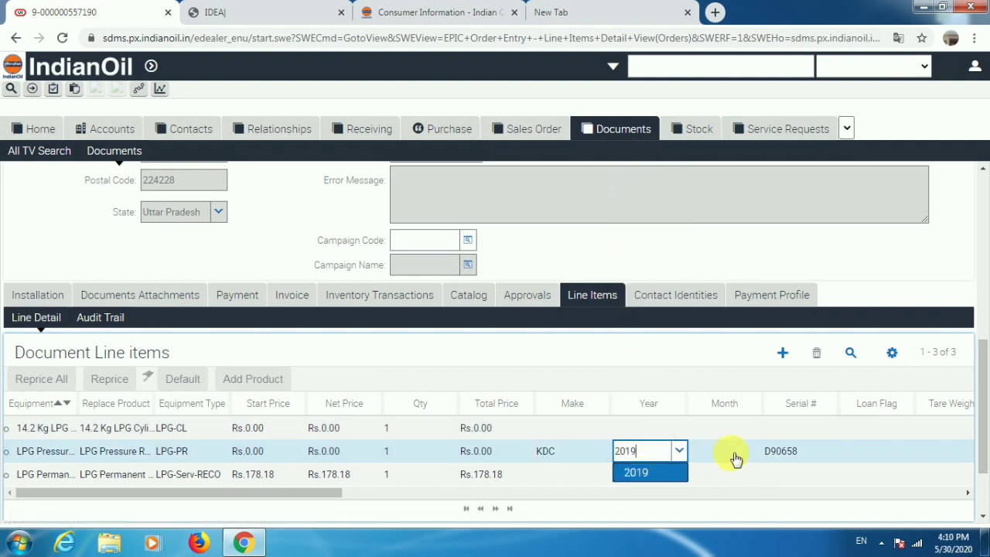
pyautogui.click(735, 455)
pyautogui.click(735, 455)
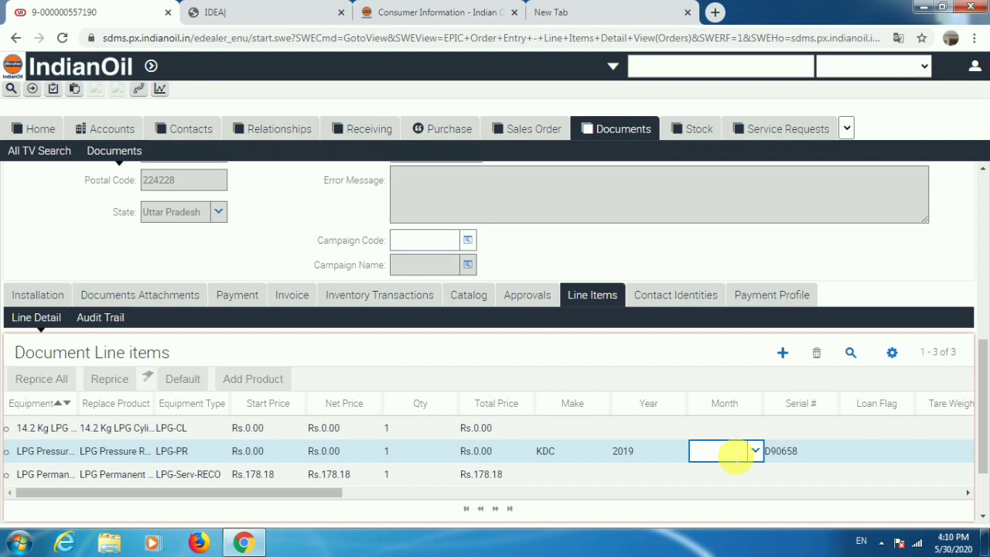
pyautogui.write('11')
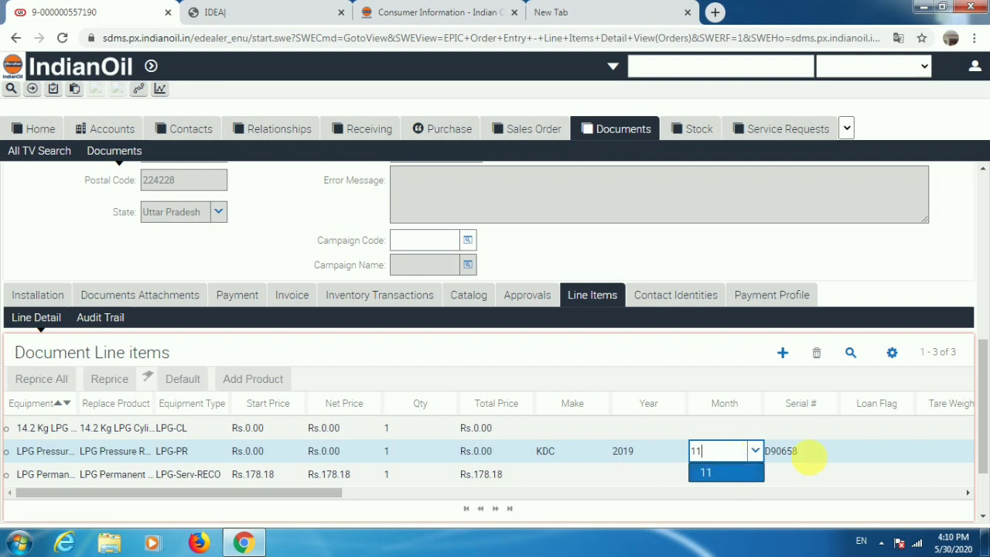
pyautogui.click(809, 456)
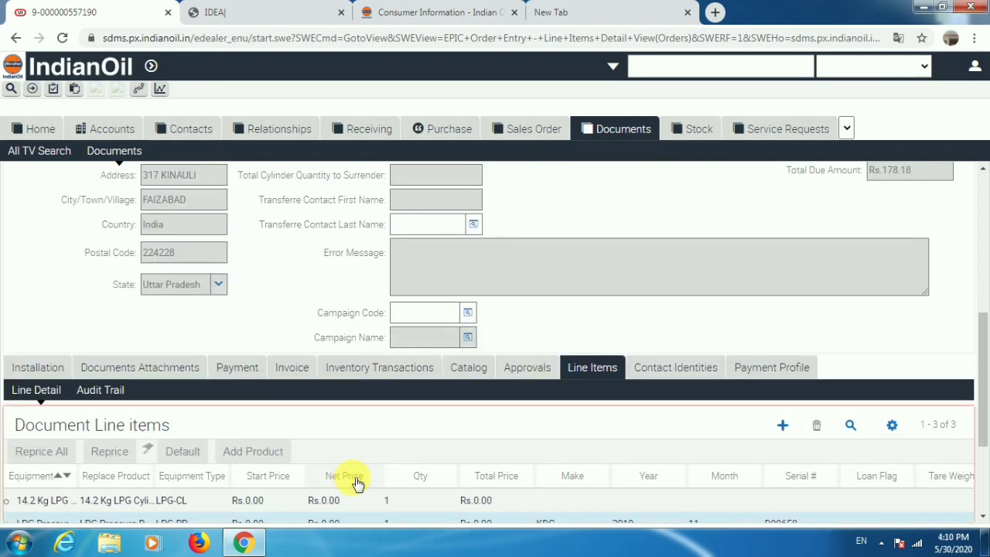
pyautogui.scroll(2, 279, 441)
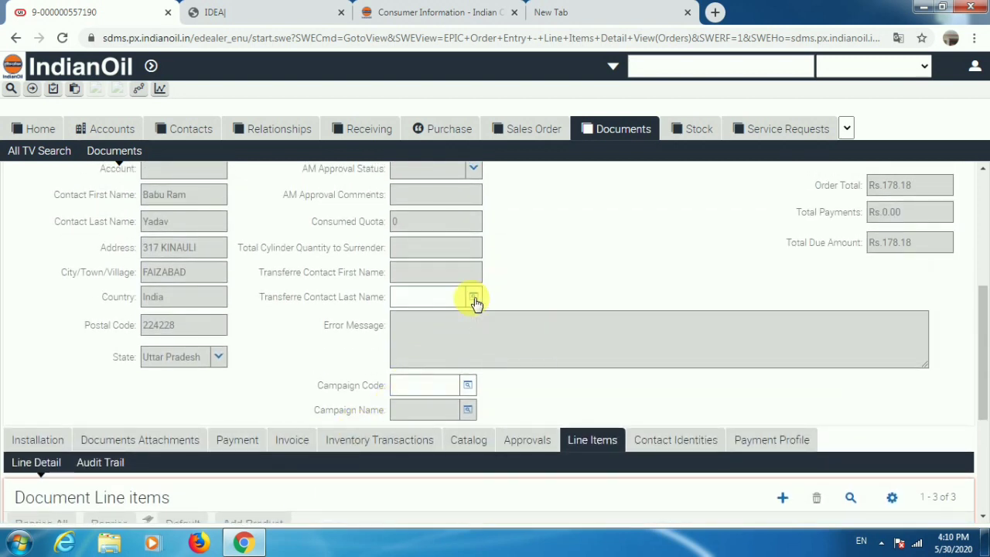
# Pick the newly registered contact, found by first name, as the document's transferee.
pyautogui.click(473, 298)
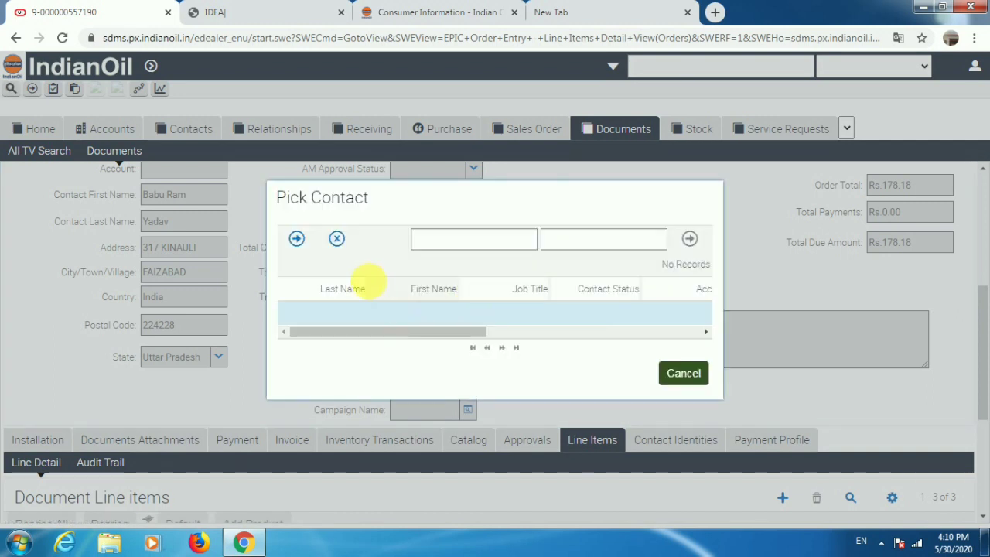
pyautogui.click(416, 315)
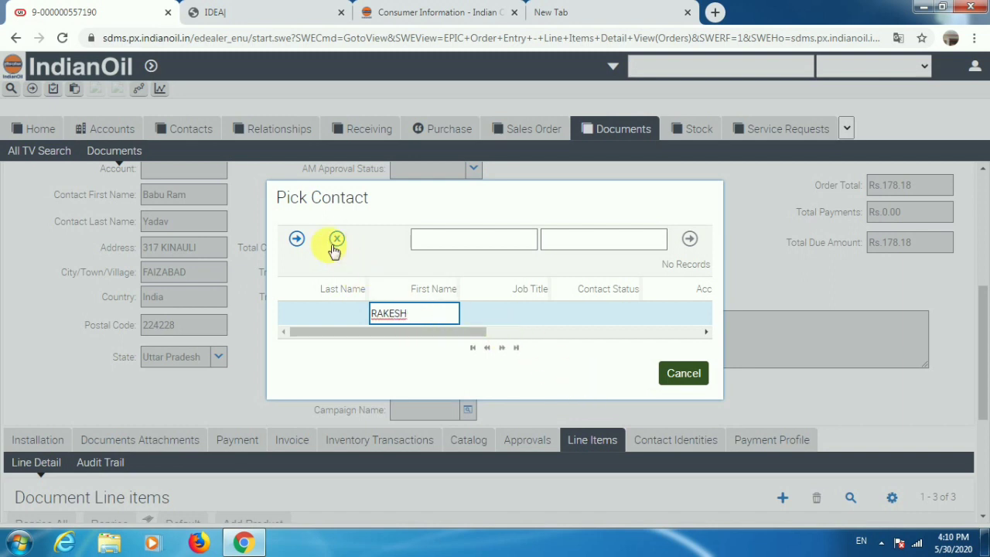
pyautogui.click(298, 240)
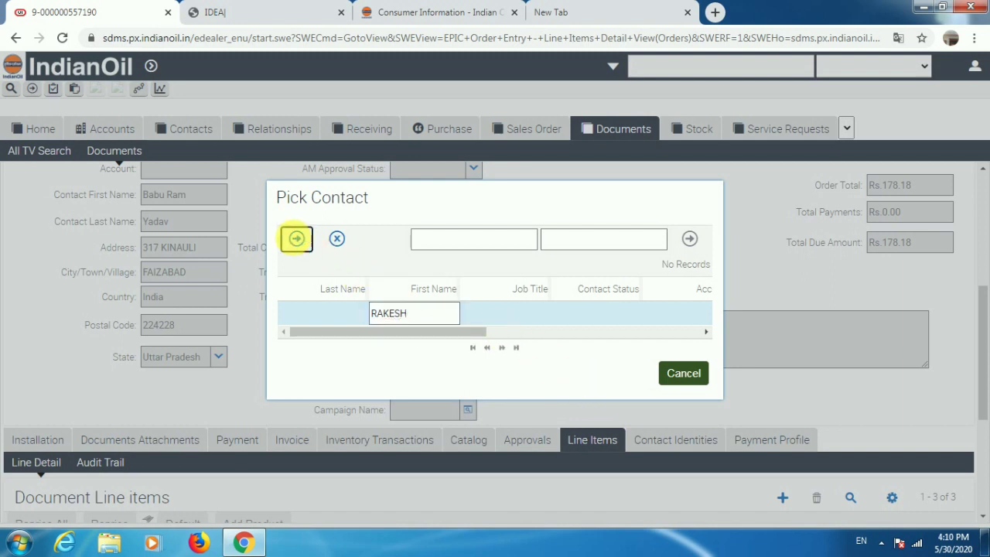
pyautogui.click(631, 350)
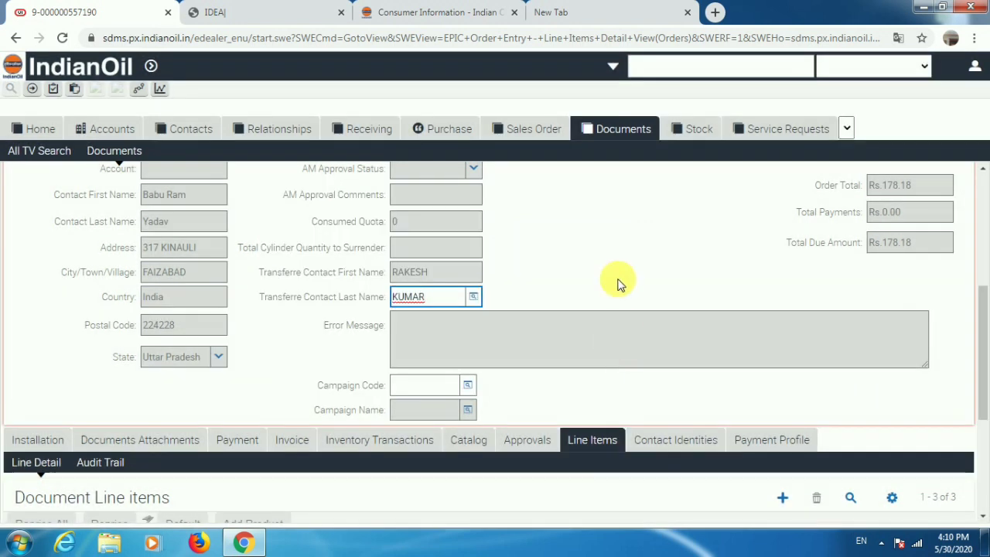
pyautogui.scroll(3, 591, 295)
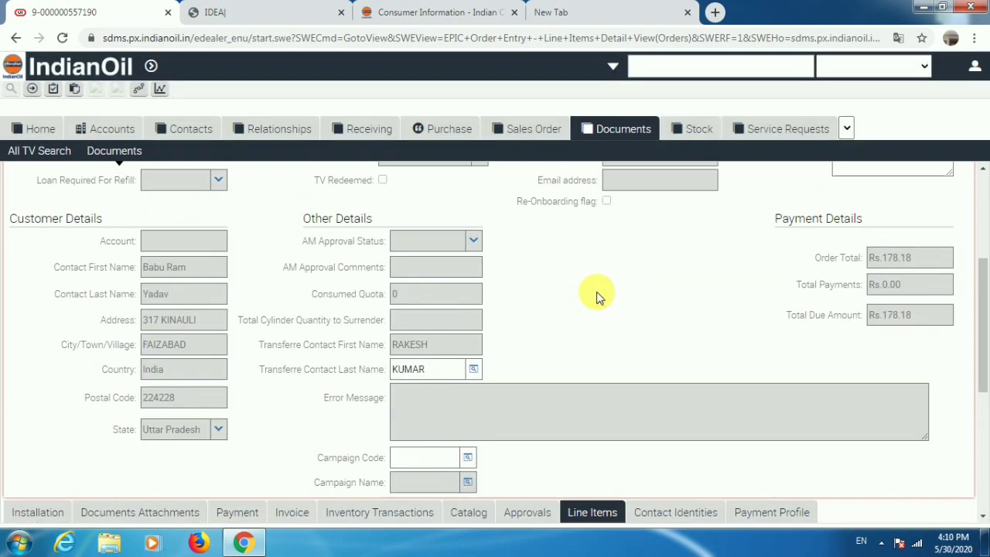
pyautogui.scroll(-6, 563, 377)
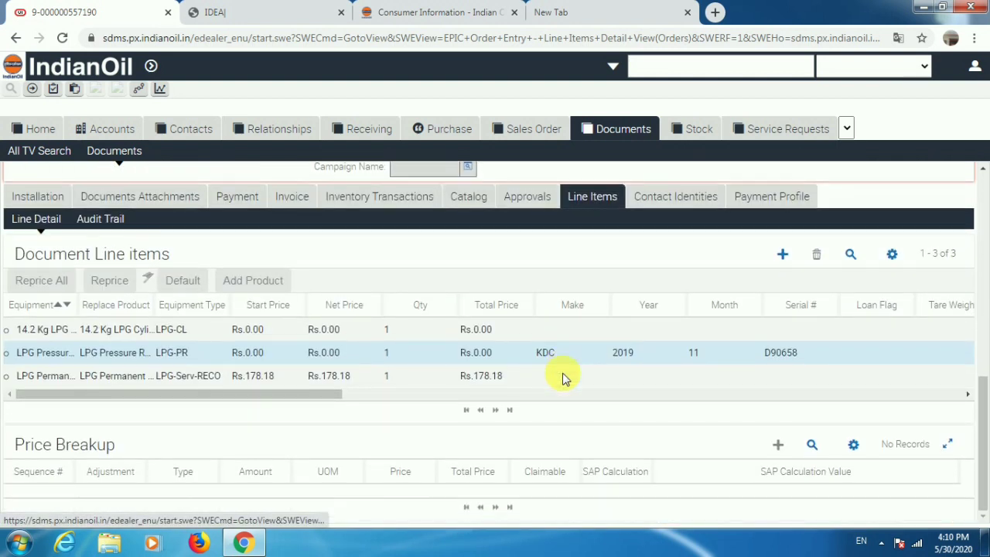
# Dismiss the missing-remarks alert and enter the remark CSR NAME CHANGE.
pyautogui.click(503, 377)
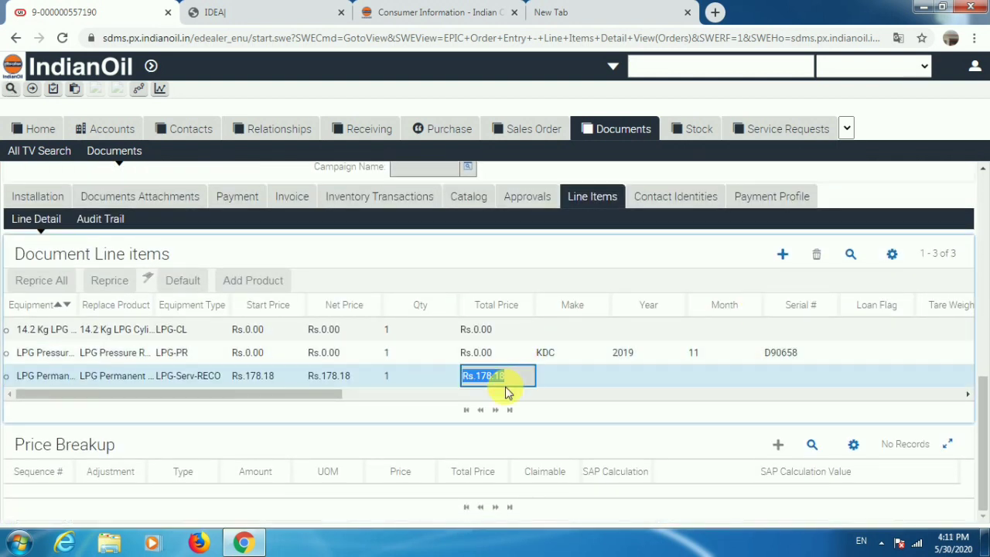
pyautogui.scroll(3, 410, 418)
pyautogui.scroll(5, 395, 416)
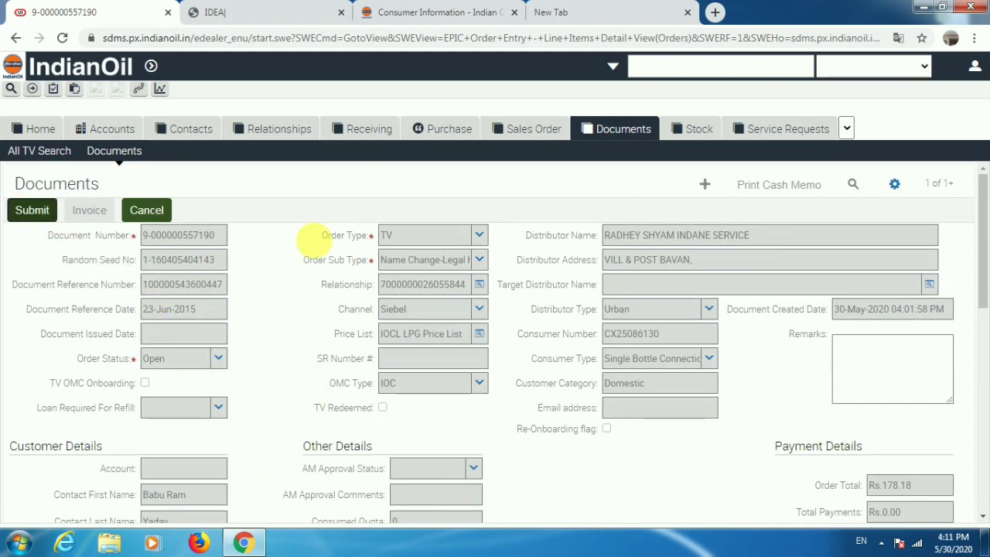
pyautogui.scroll(-3, 321, 247)
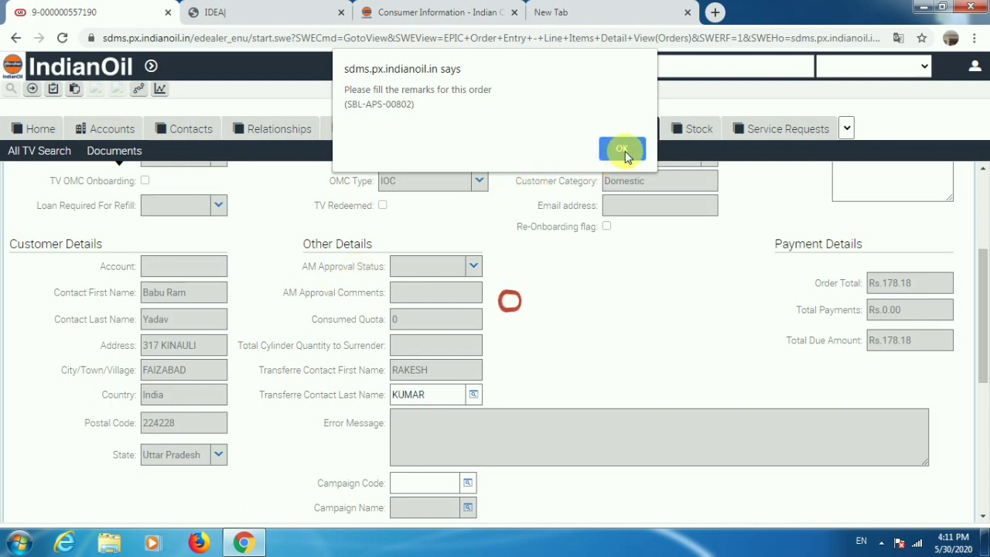
pyautogui.click(624, 151)
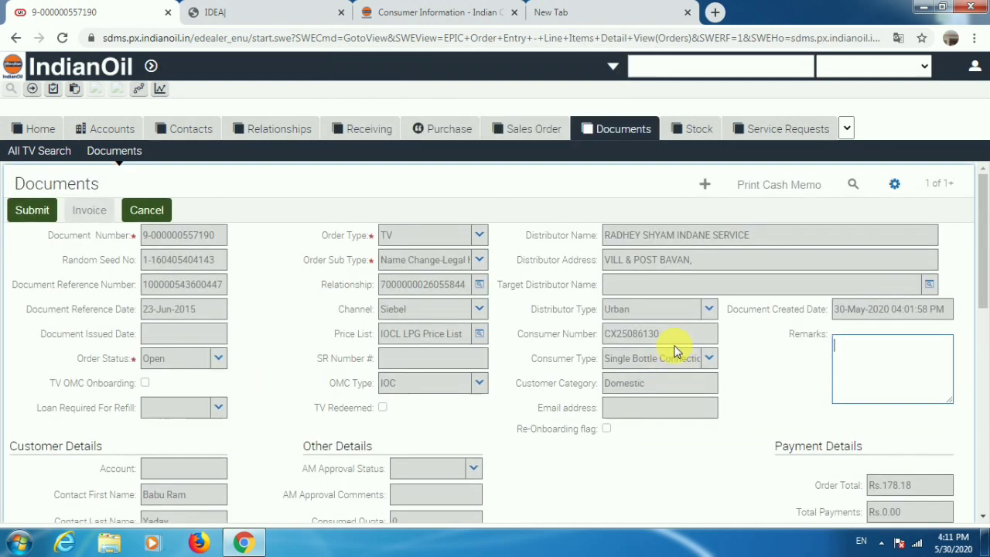
pyautogui.click(905, 369)
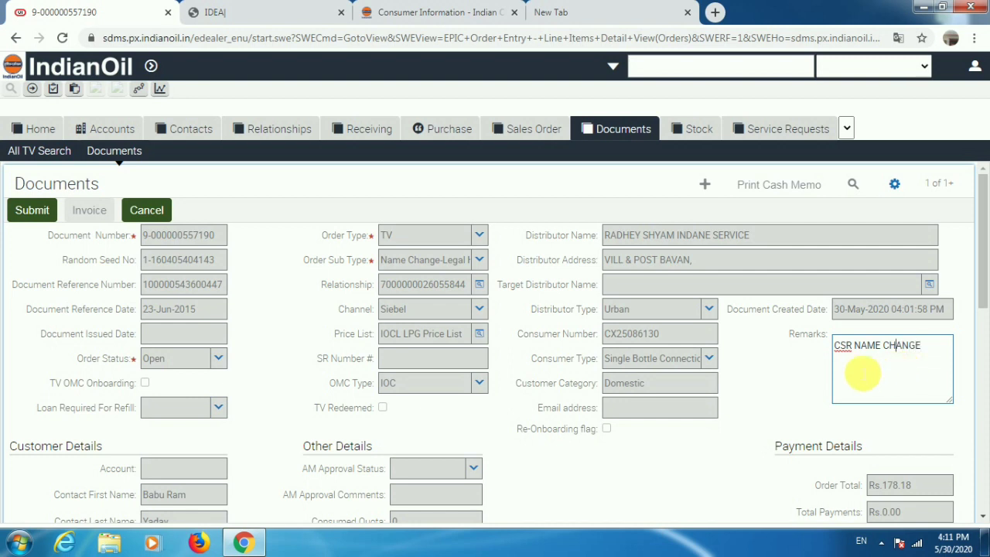
# Submit and invoice the TV document, then set its Rs.178.18 invoice status to Completed.
pyautogui.click(31, 211)
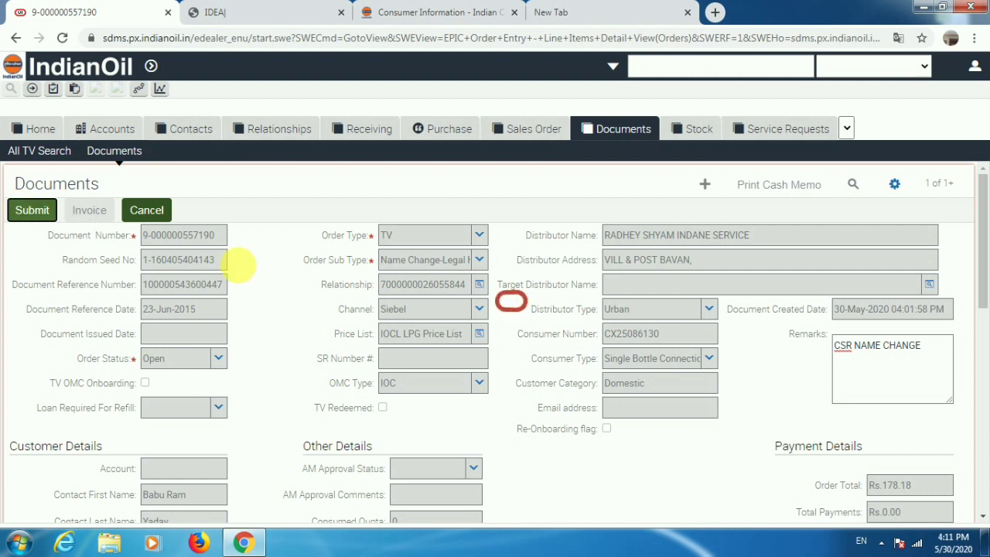
pyautogui.click(88, 210)
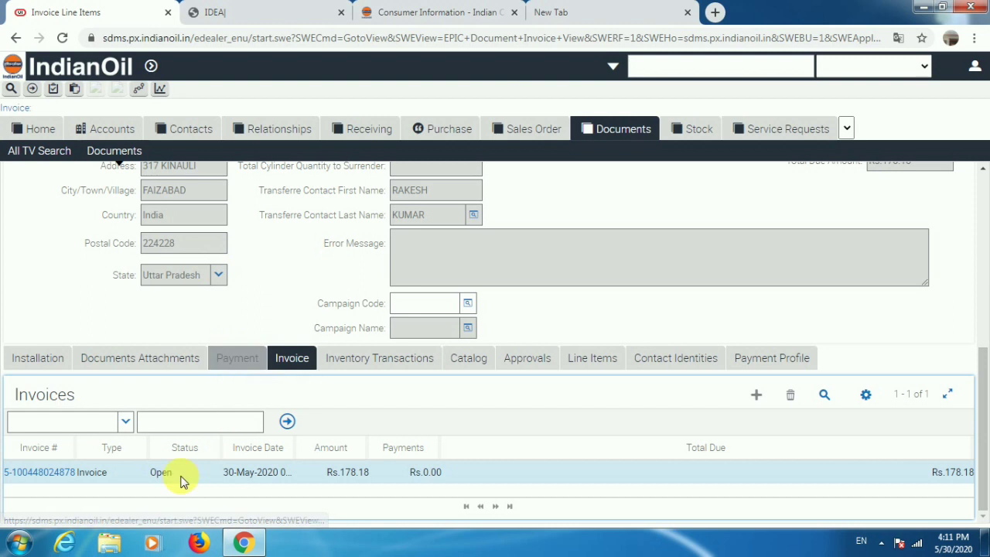
pyautogui.click(173, 474)
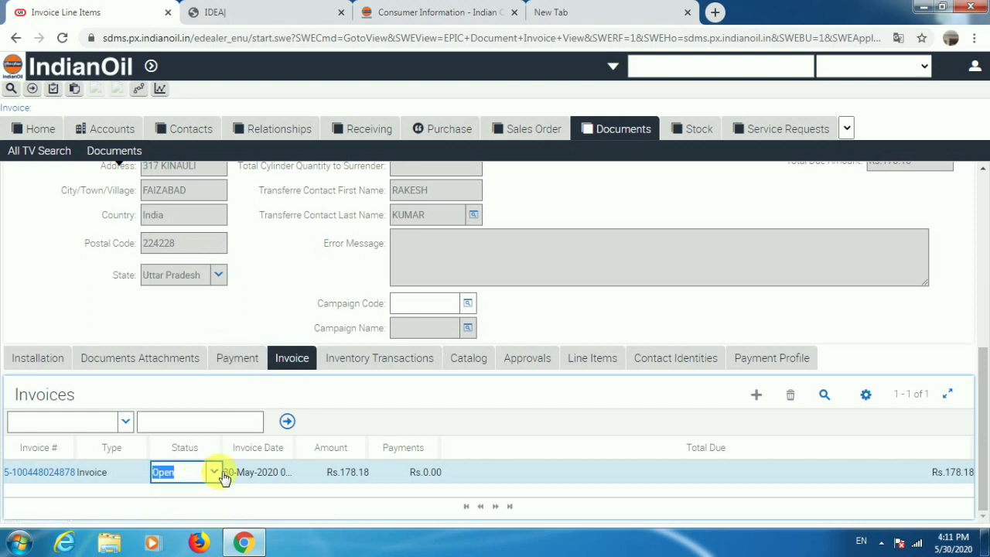
pyautogui.click(216, 473)
pyautogui.click(203, 433)
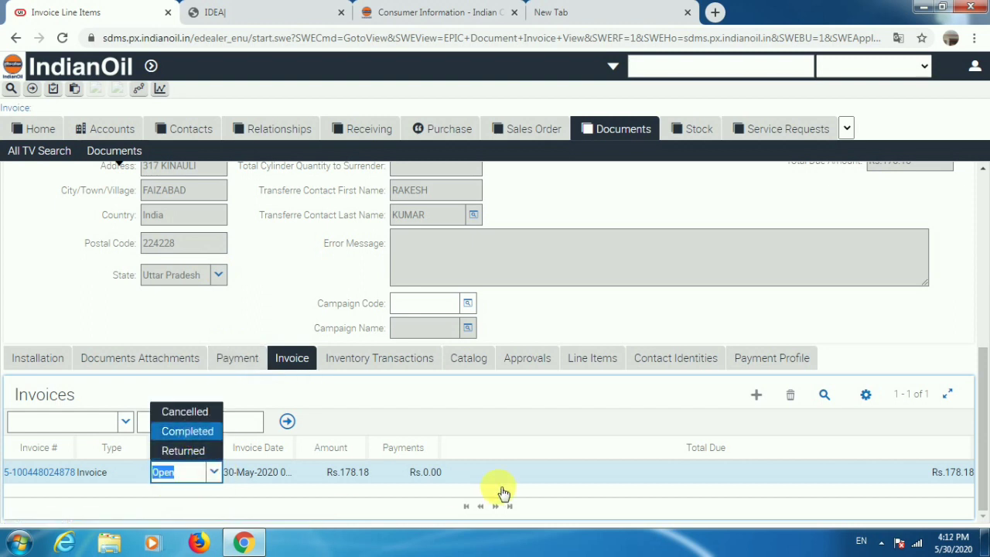
pyautogui.click(553, 475)
pyautogui.click(52, 473)
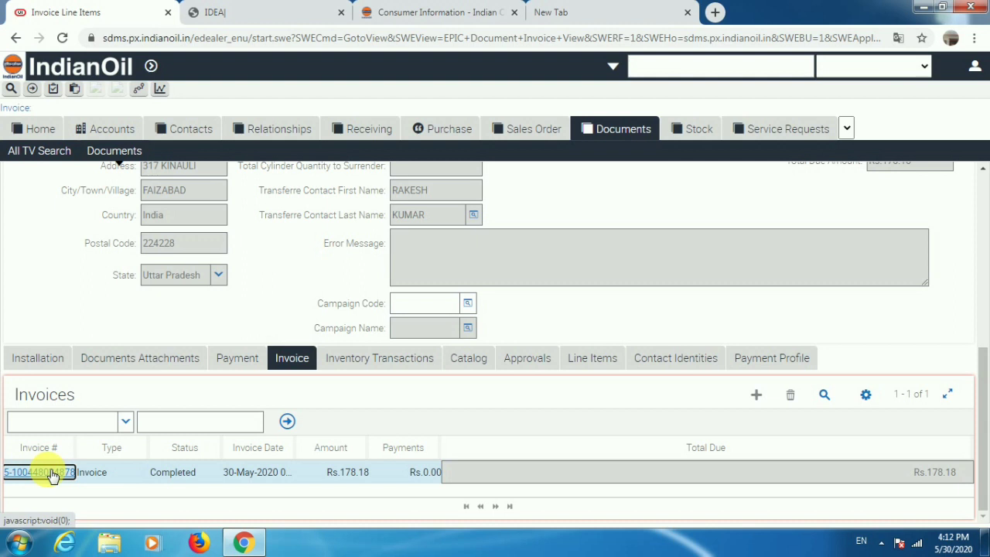
# Open the follow-up SV document and add the LPG-Serv-AC administration charge promotion as its second line.
pyautogui.click(52, 474)
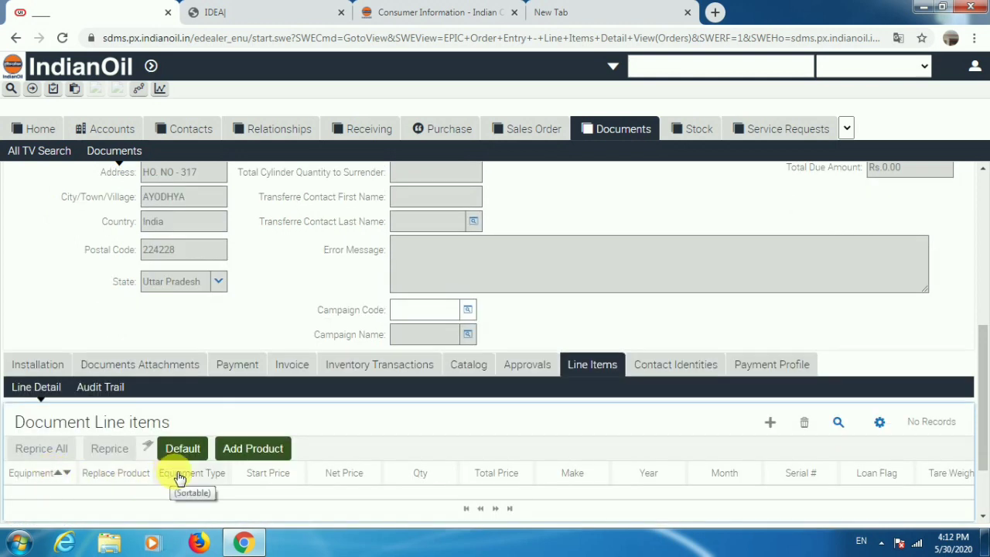
pyautogui.scroll(-2, 192, 492)
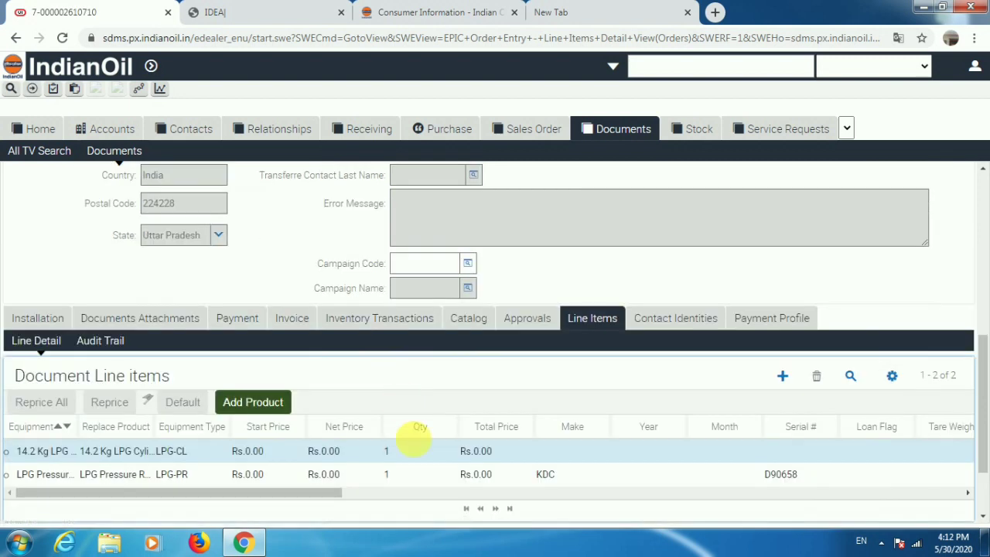
pyautogui.scroll(-2, 422, 457)
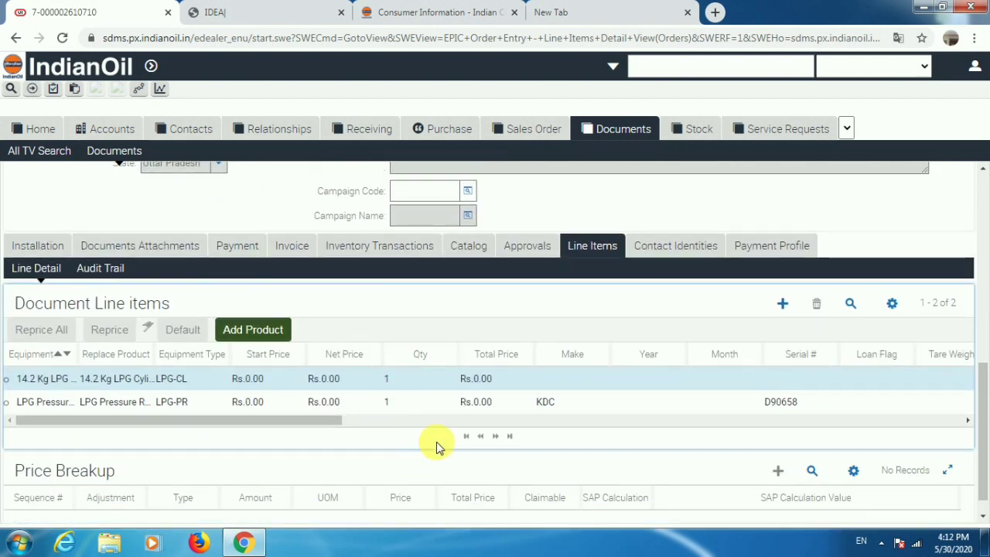
pyautogui.click(784, 307)
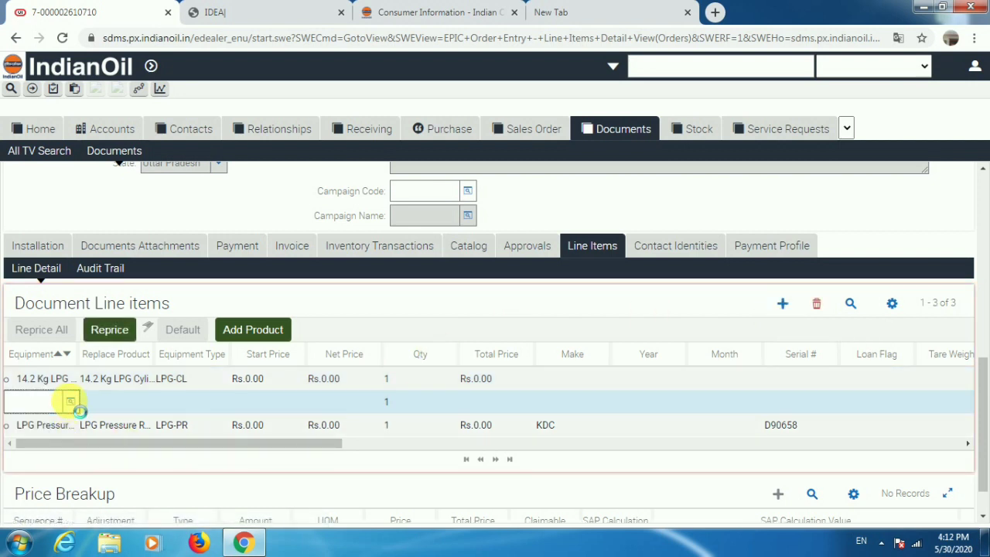
pyautogui.click(75, 404)
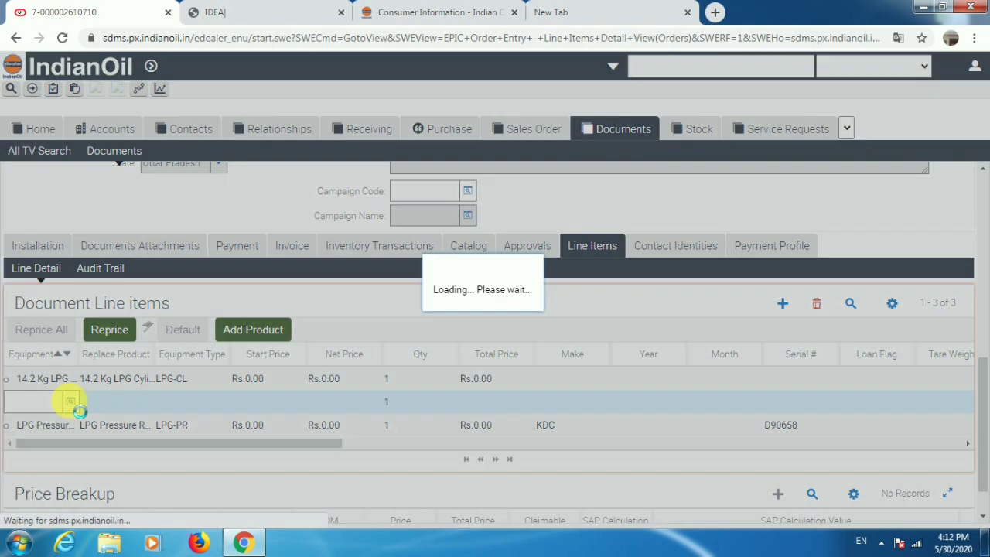
pyautogui.click(645, 365)
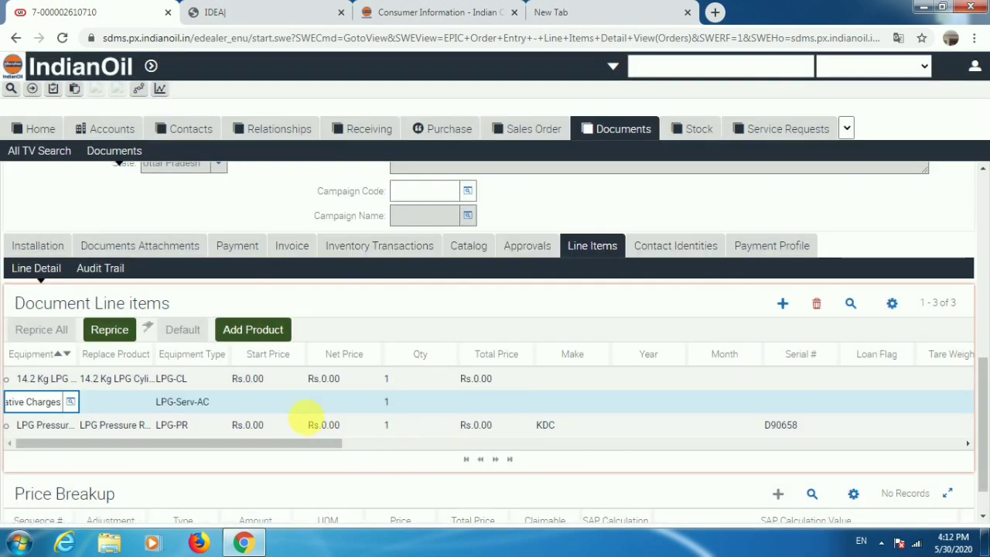
pyautogui.click(250, 404)
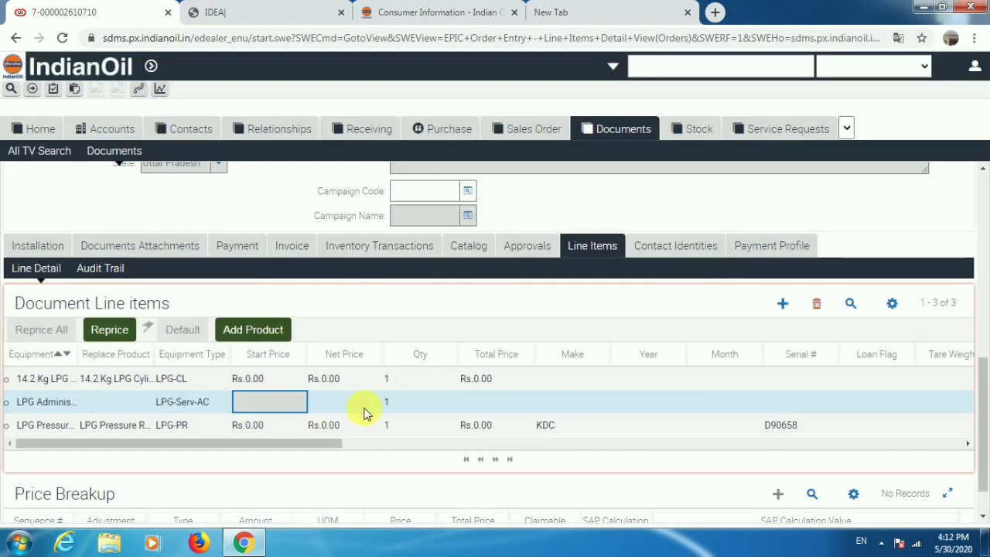
# Set the LPG-PR pressure regulator line to year 2019, month 11.
pyautogui.click(664, 433)
pyautogui.write('2')
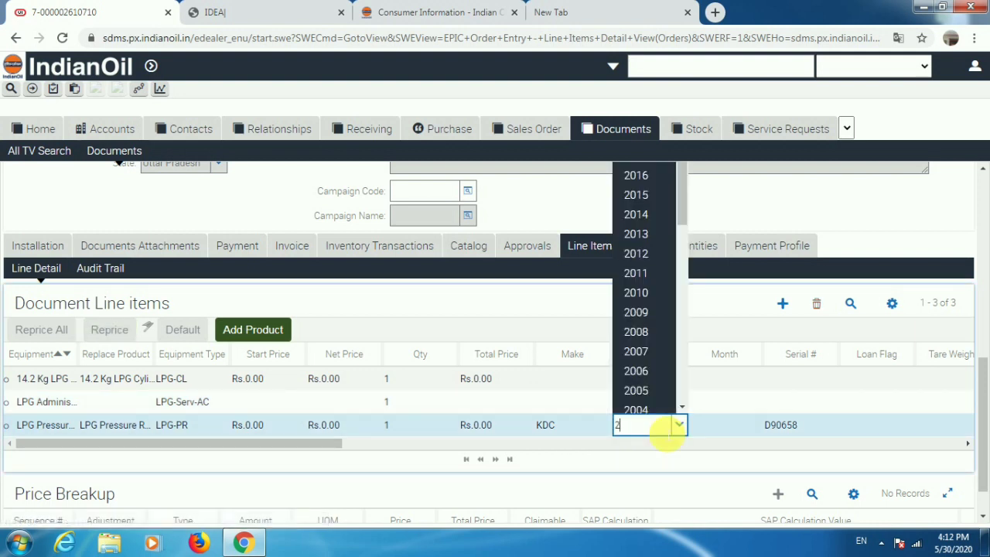
pyautogui.write('019')
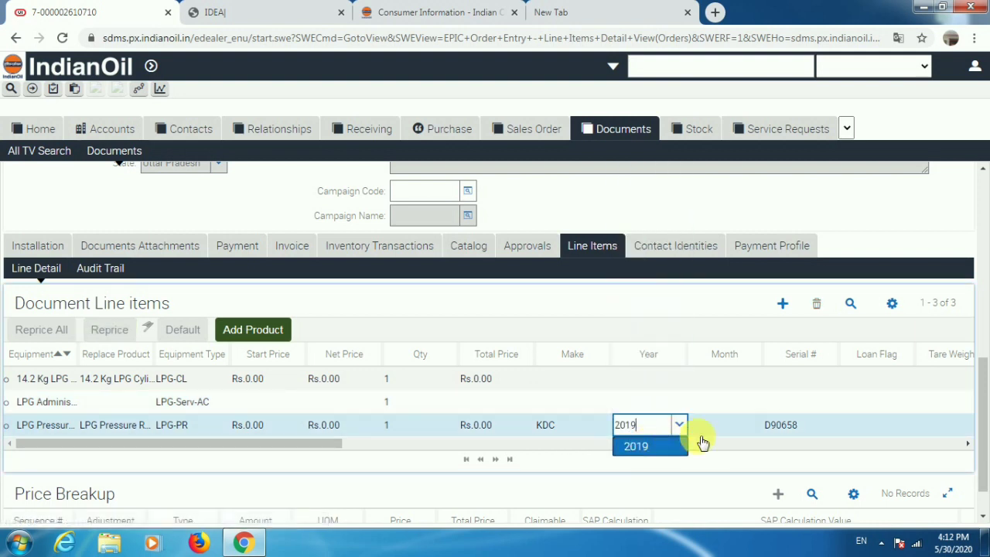
pyautogui.click(718, 426)
pyautogui.write('11')
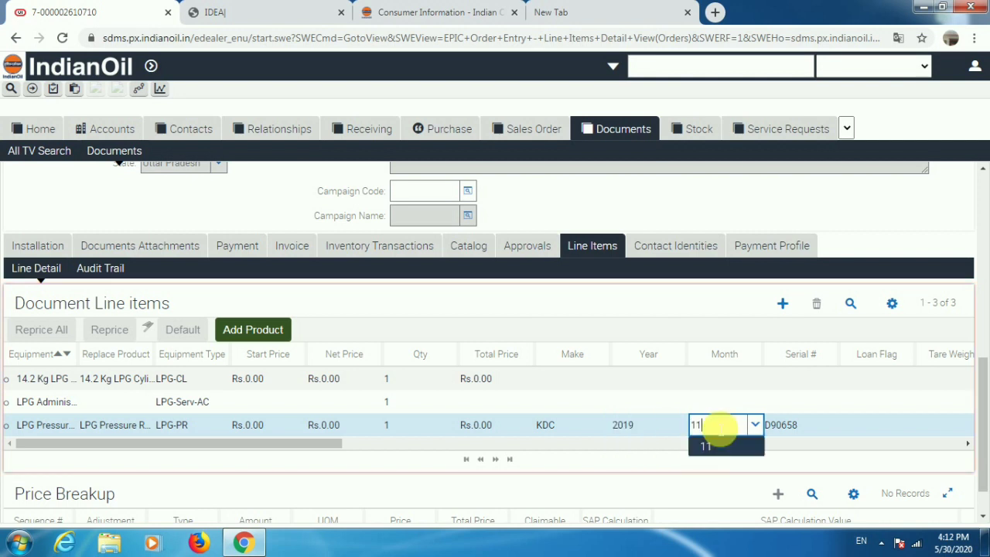
pyautogui.click(751, 447)
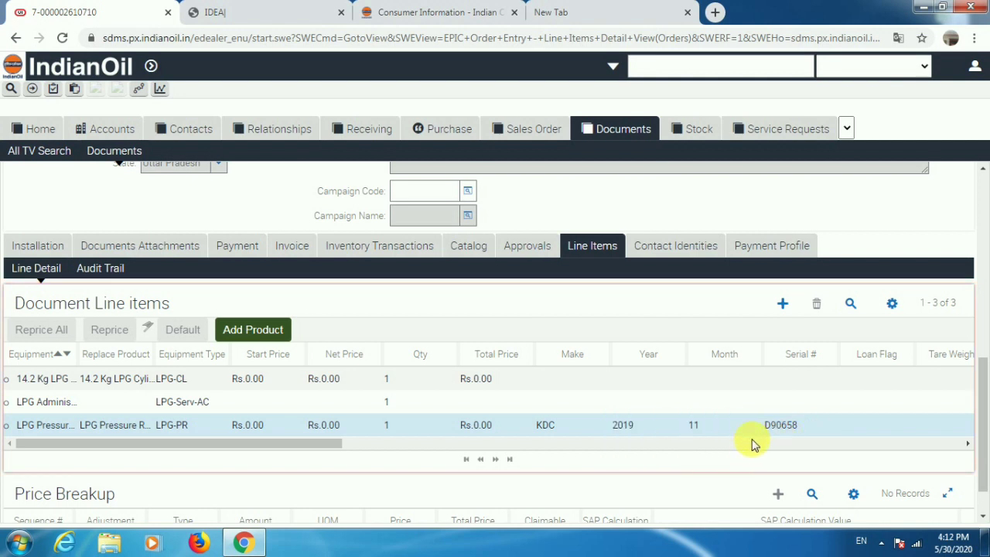
pyautogui.scroll(1, 719, 438)
pyautogui.scroll(-2, 473, 472)
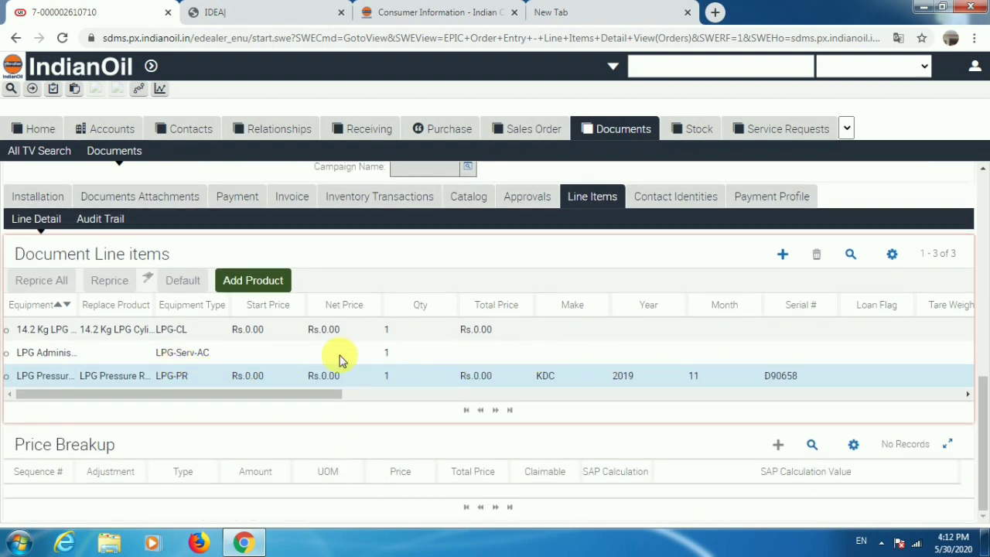
# Reprice the administration charge line to Rs.118.00 net.
pyautogui.click(307, 358)
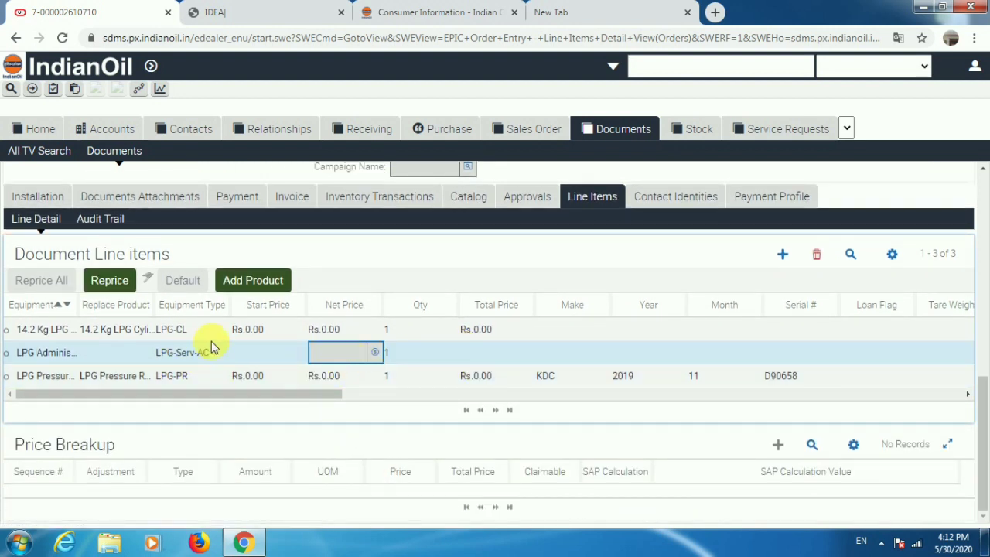
pyautogui.click(104, 285)
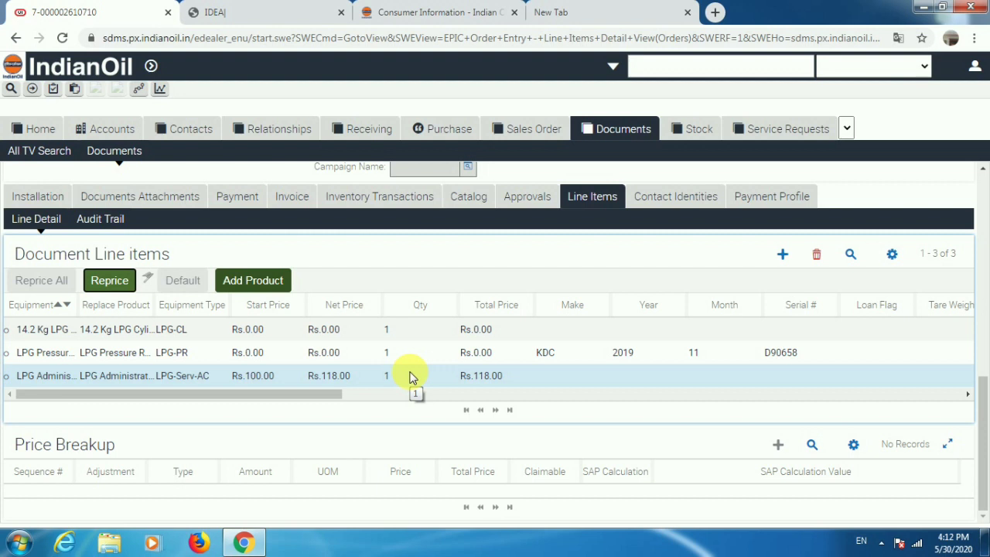
pyautogui.scroll(3, 496, 335)
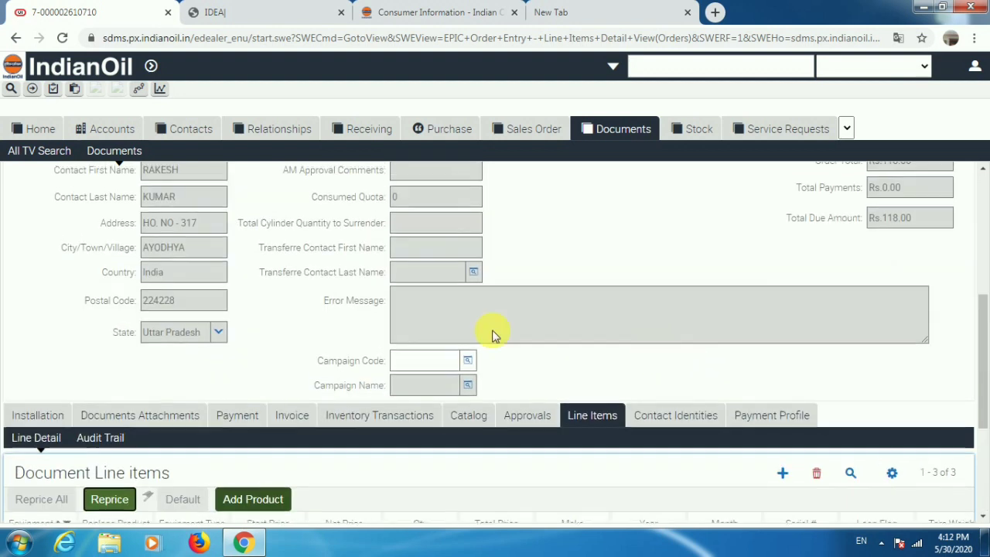
pyautogui.scroll(5, 493, 335)
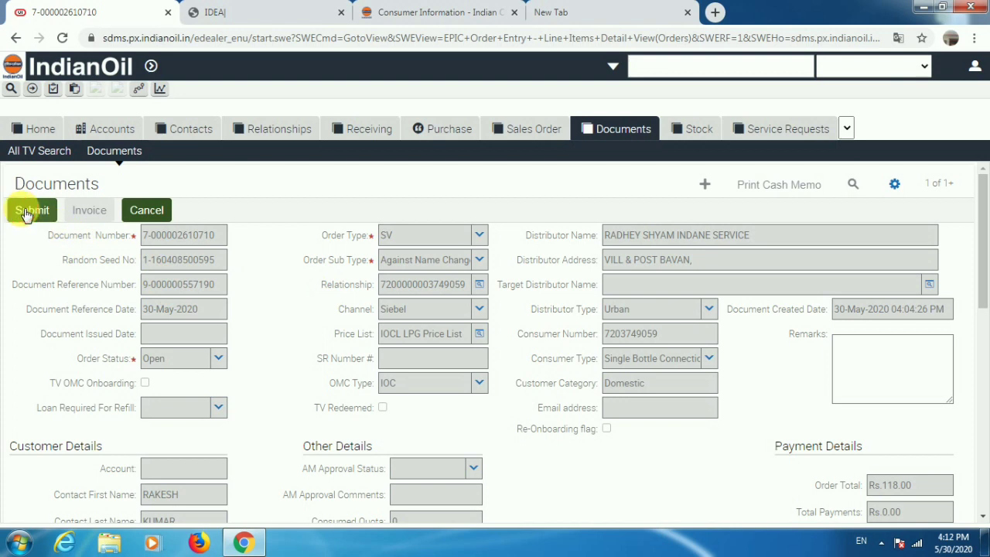
# Submit and invoice the SV document, leaving its Rs.118.00 invoice status as Open.
pyautogui.click(31, 210)
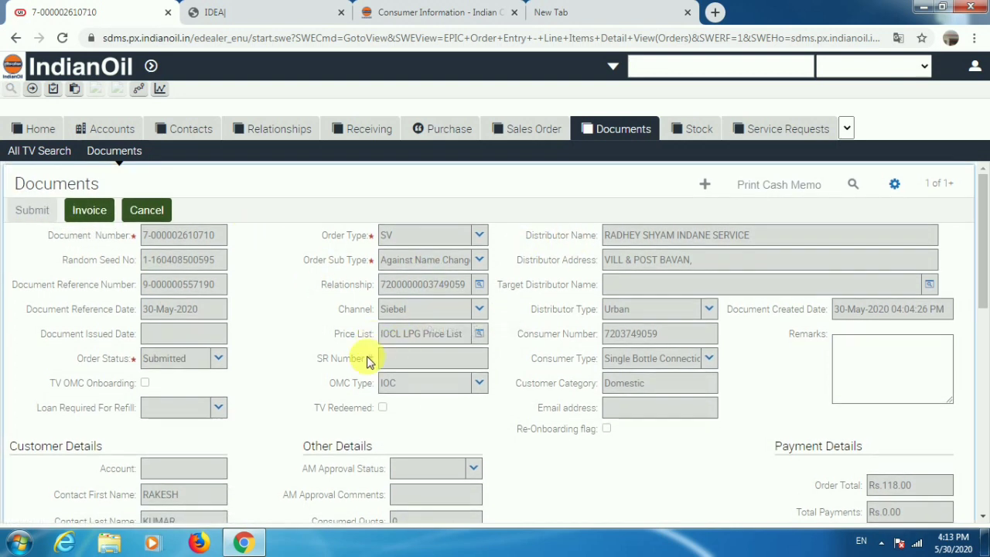
pyautogui.click(85, 213)
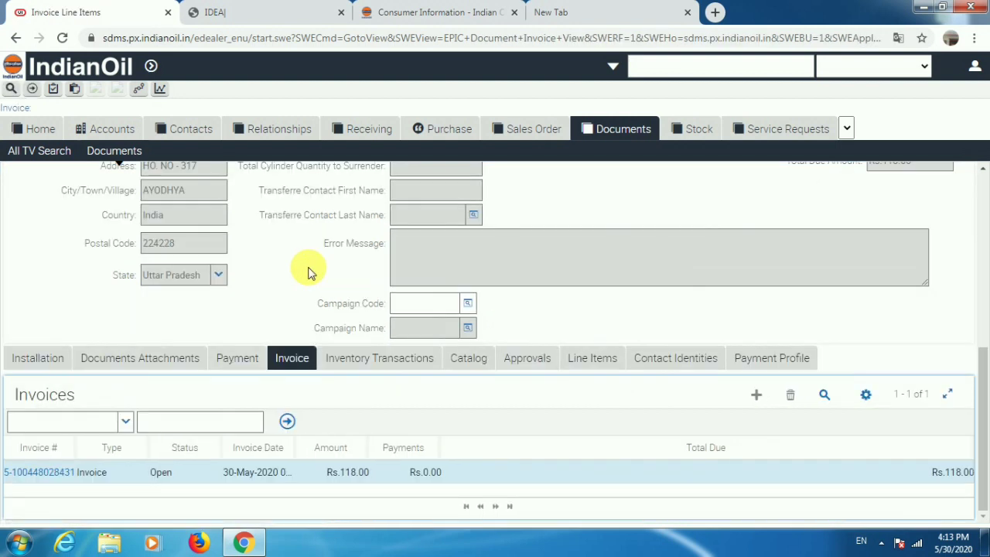
pyautogui.click(203, 472)
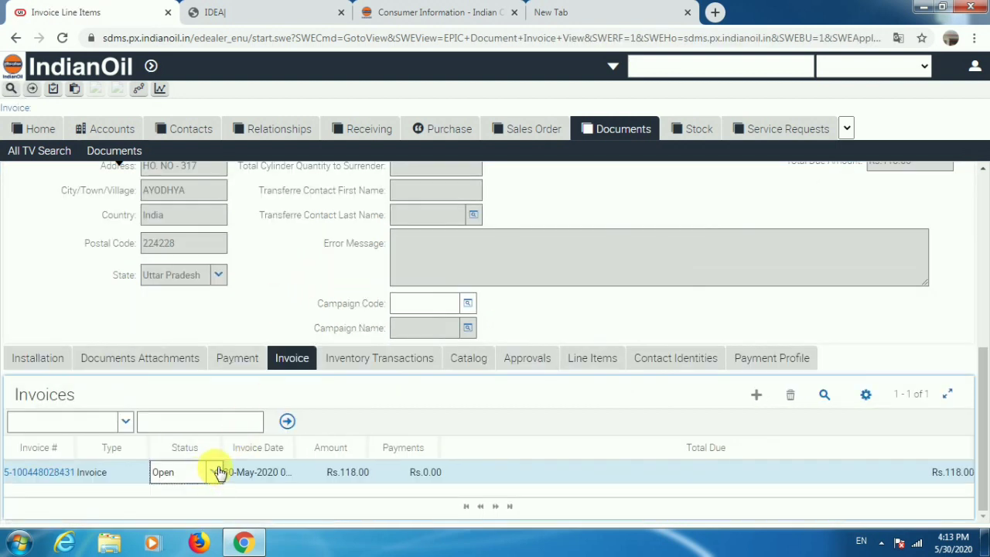
pyautogui.click(217, 472)
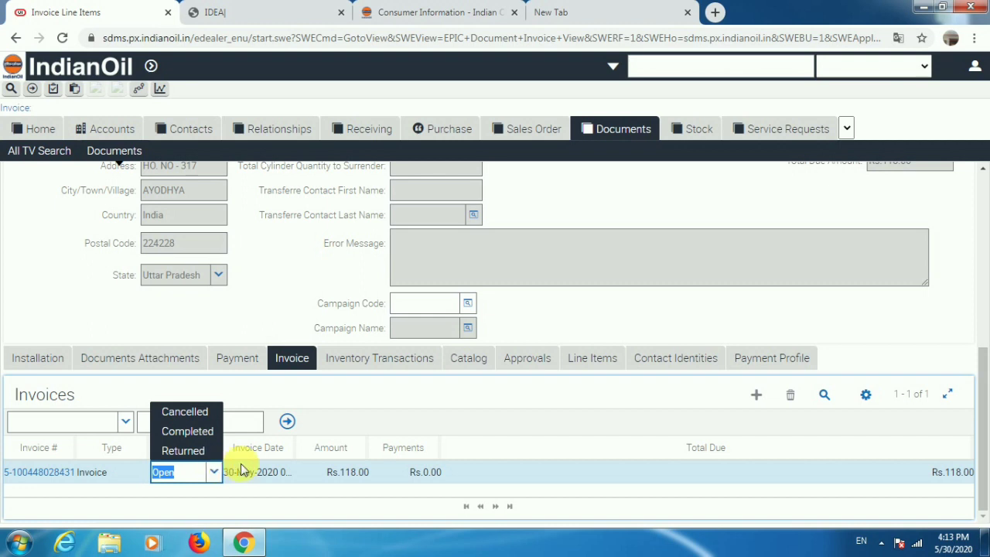
pyautogui.click(482, 472)
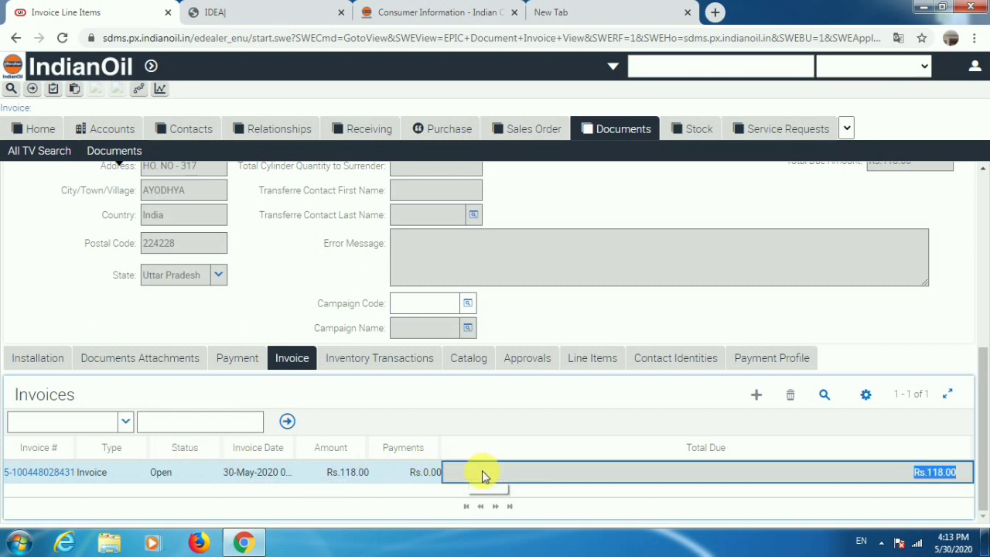
pyautogui.press('Tab')
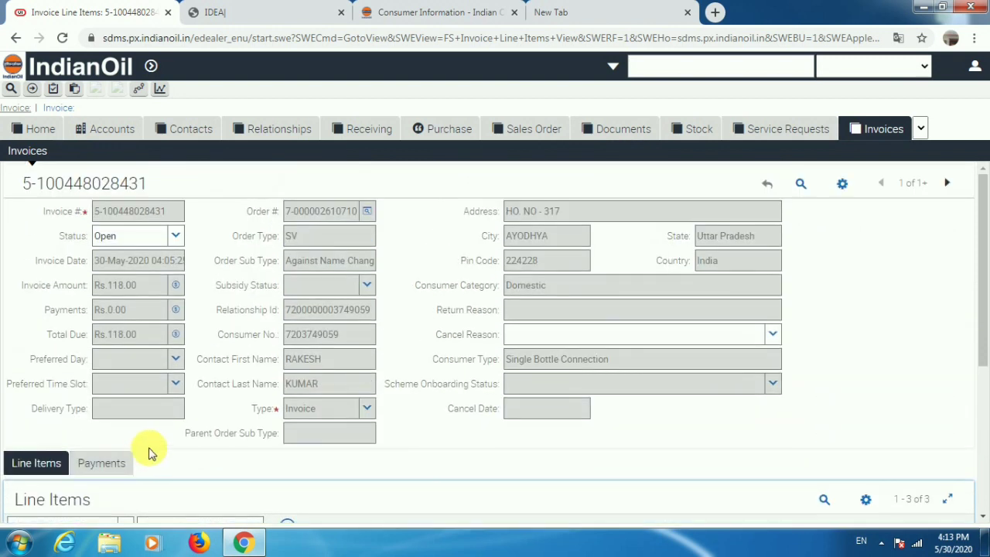
# Set the Rs.118.00 SV invoice status to Completed and copy its consumer number.
pyautogui.click(177, 238)
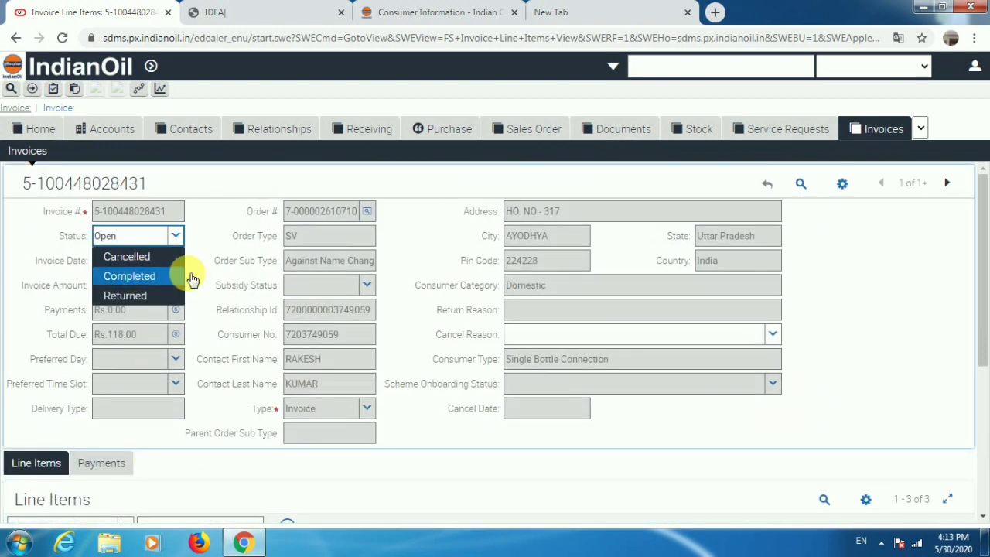
pyautogui.click(183, 272)
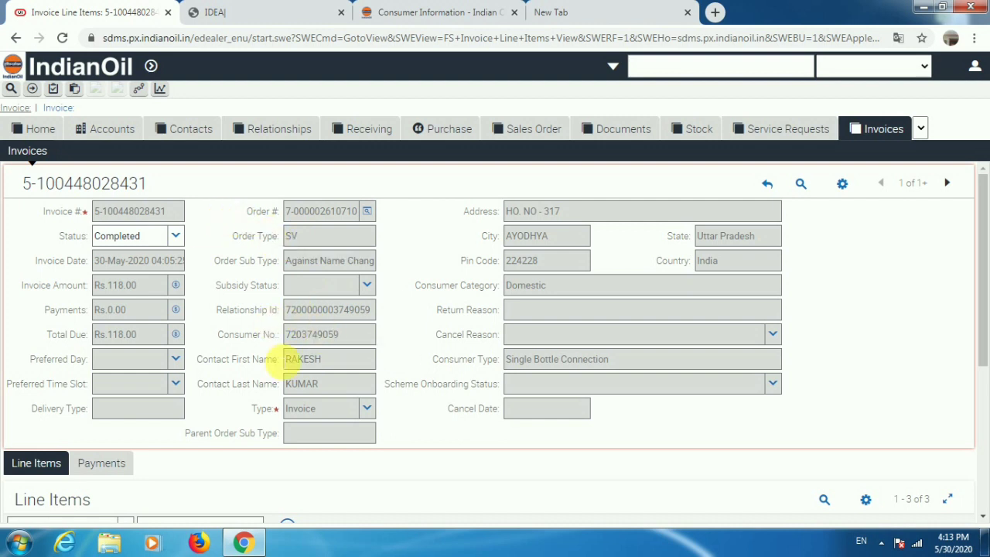
pyautogui.doubleClick(316, 336)
pyautogui.rightClick(338, 338)
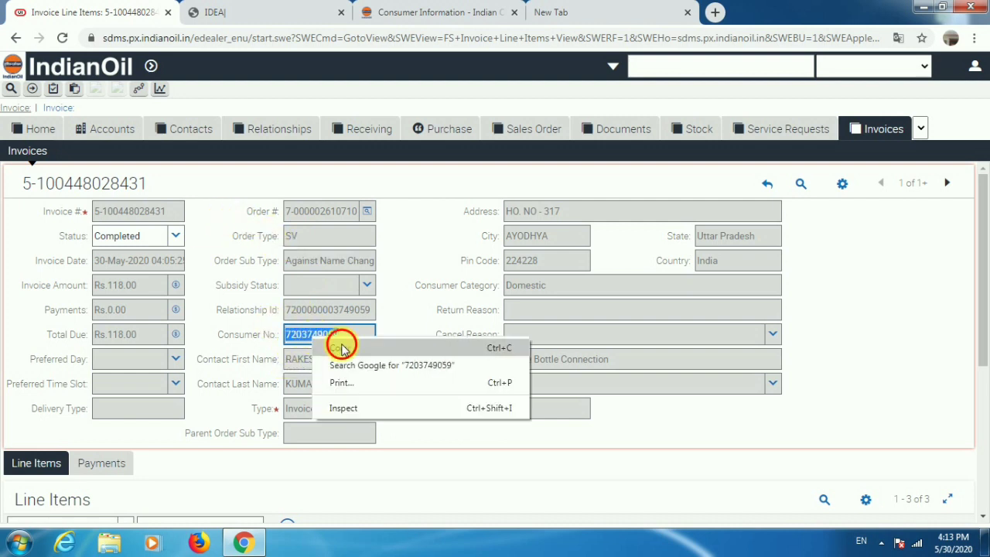
pyautogui.click(357, 346)
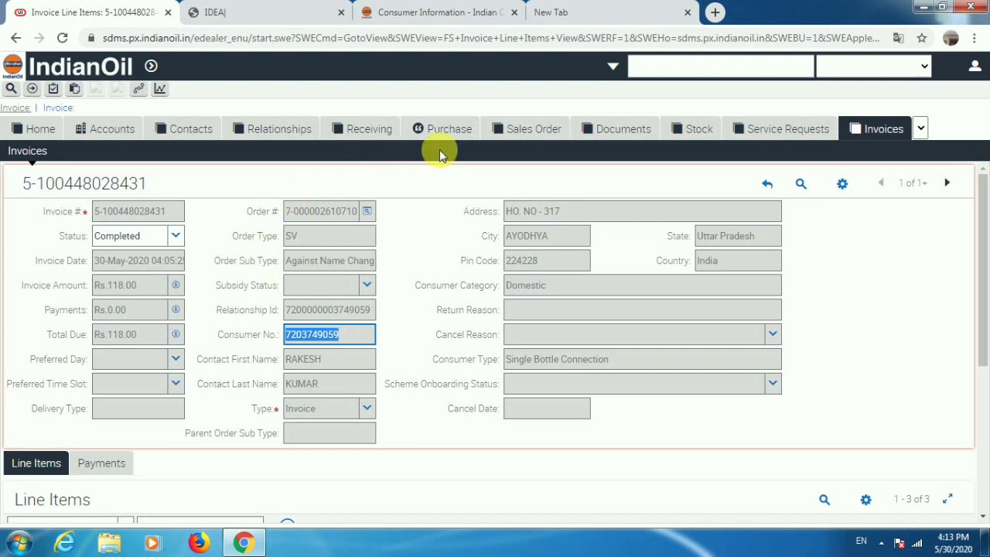
# Query Relationships by the copied consumer number to show its ACTIVE LPG relationship.
pyautogui.click(277, 133)
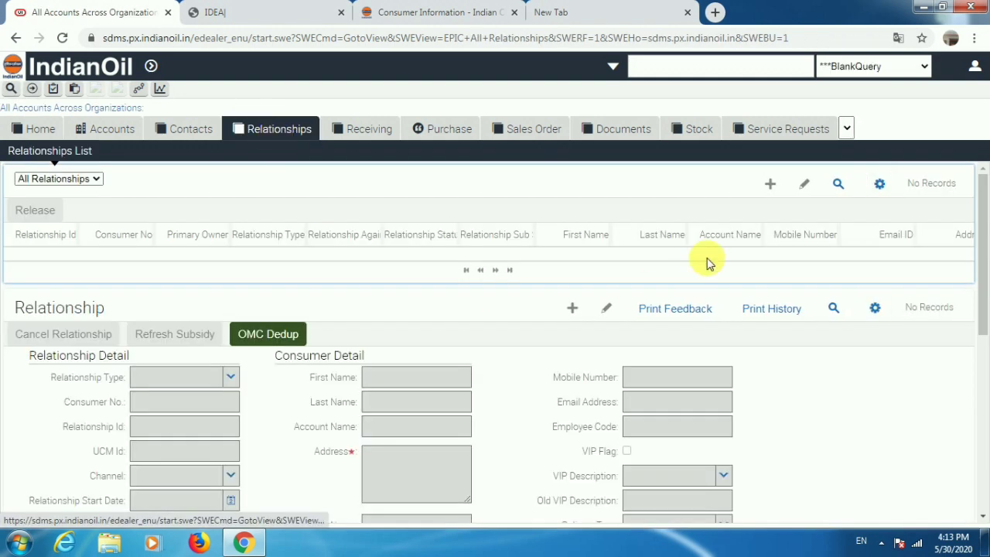
pyautogui.click(846, 183)
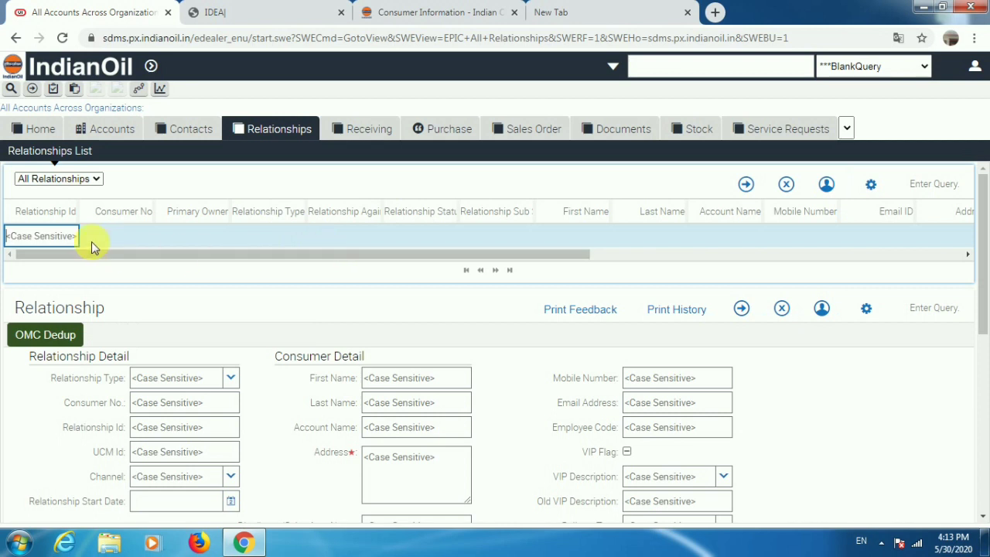
pyautogui.click(117, 236)
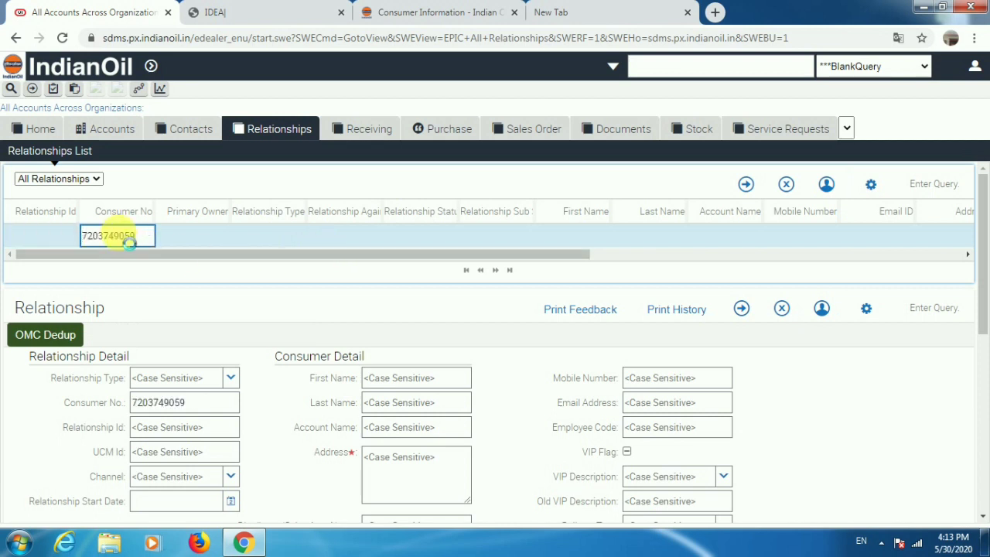
pyautogui.press('Return')
pyautogui.moveTo(391, 288); pyautogui.dragTo(232, 283)
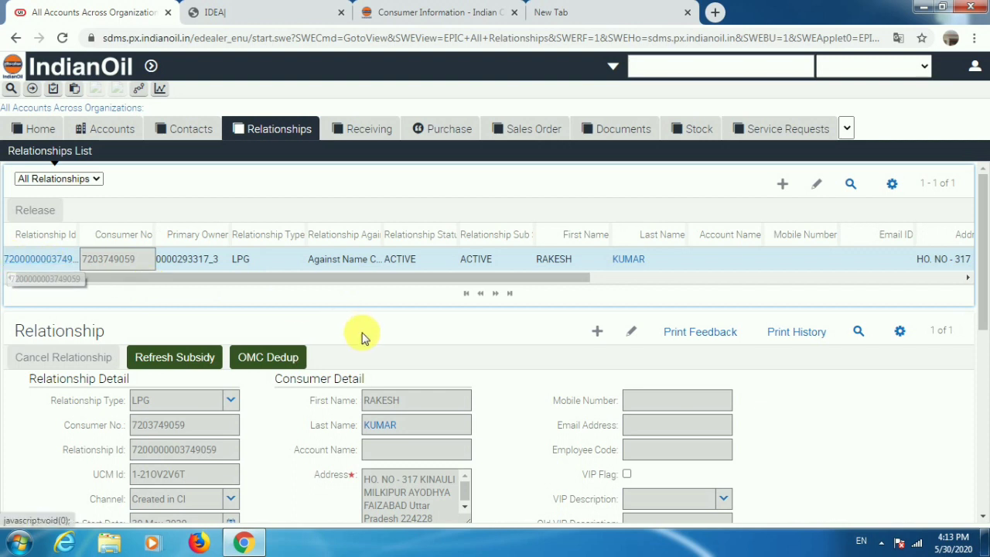